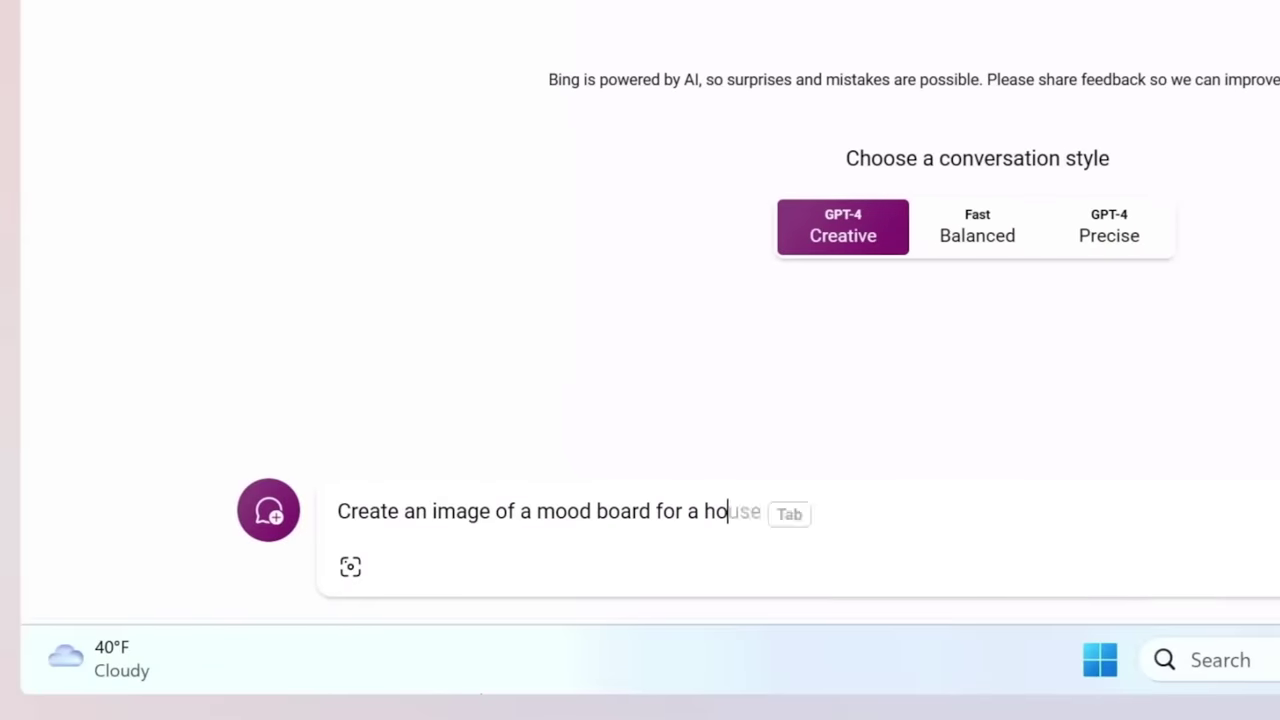
Step: Complete and submit the prompt "Create an image of a mood board for a home decor blogger"
text(me decor blogger)
key(Return)
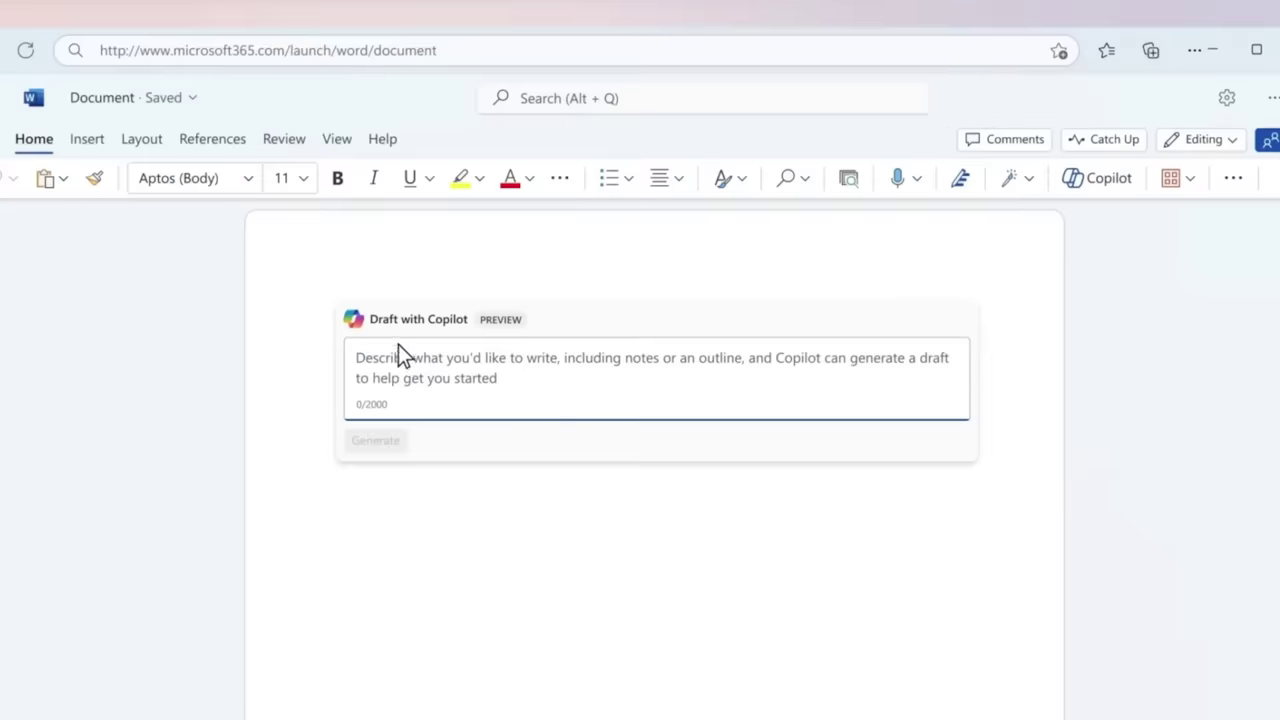
Step: Switch to Word and generate a Copilot draft from the prompt "Draft blog post about sustainable design."
text(Draft blog post about sustainable design.)
click(385, 444)
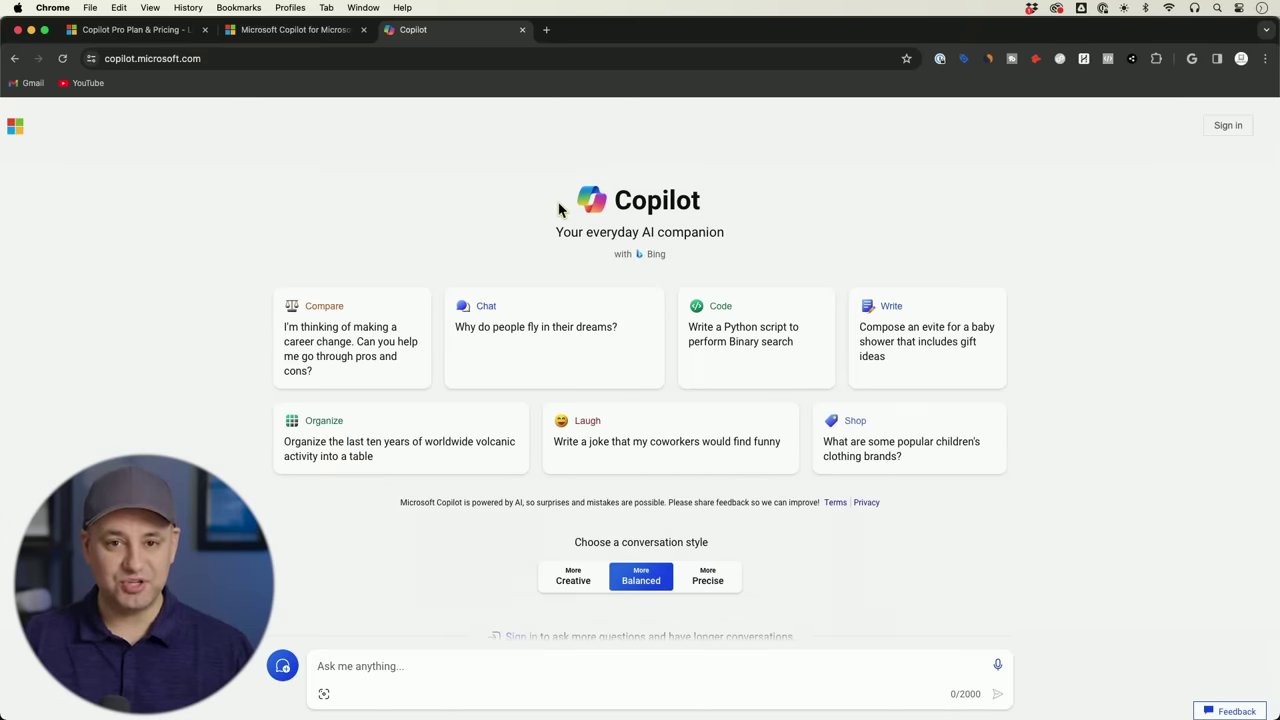
Step: Switch to Chrome's Copilot Pro plan page and review its price and the plan comparison section
key(ctrl+Tab)
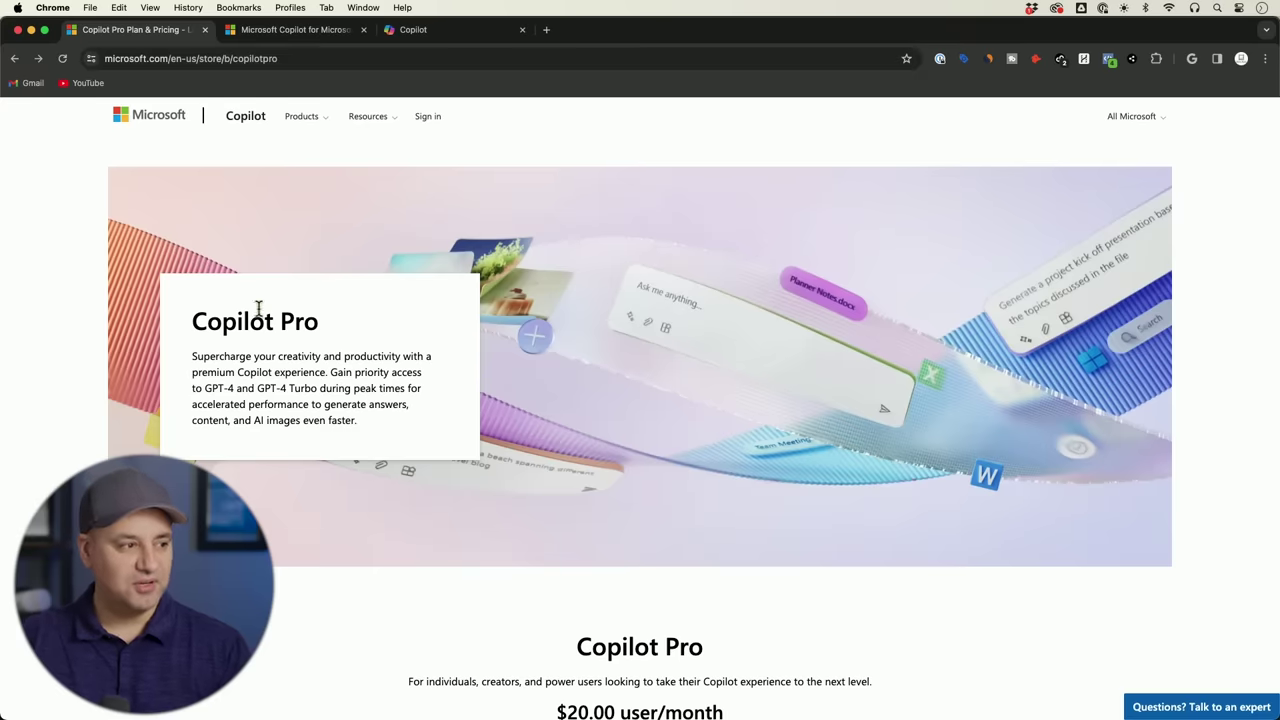
scroll(309, 320, down, 5)
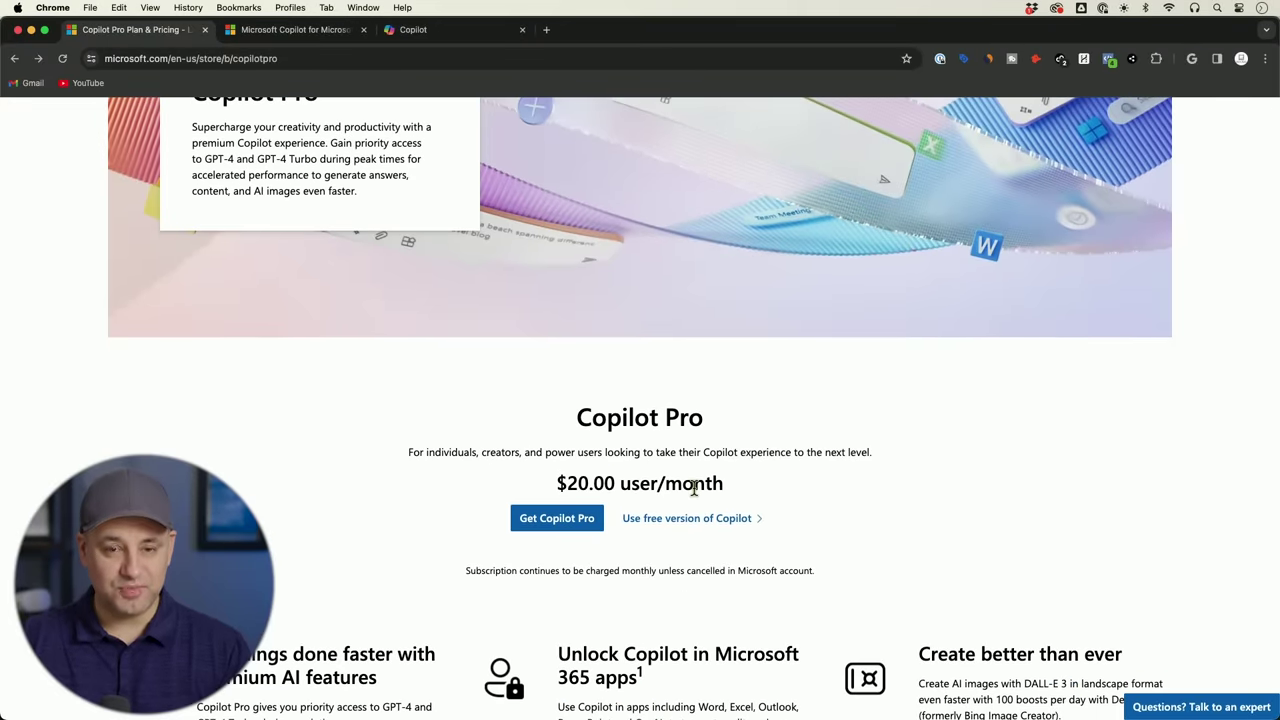
scroll(694, 487, down, 1)
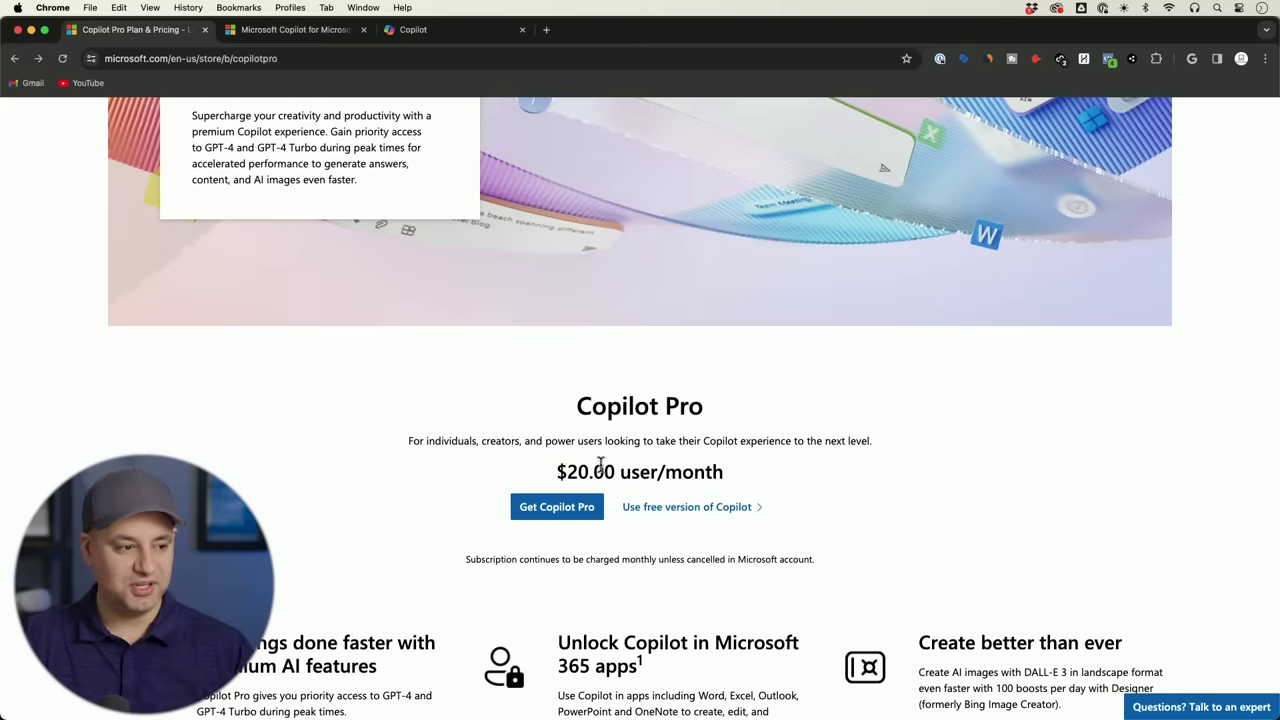
scroll(866, 492, down, 6)
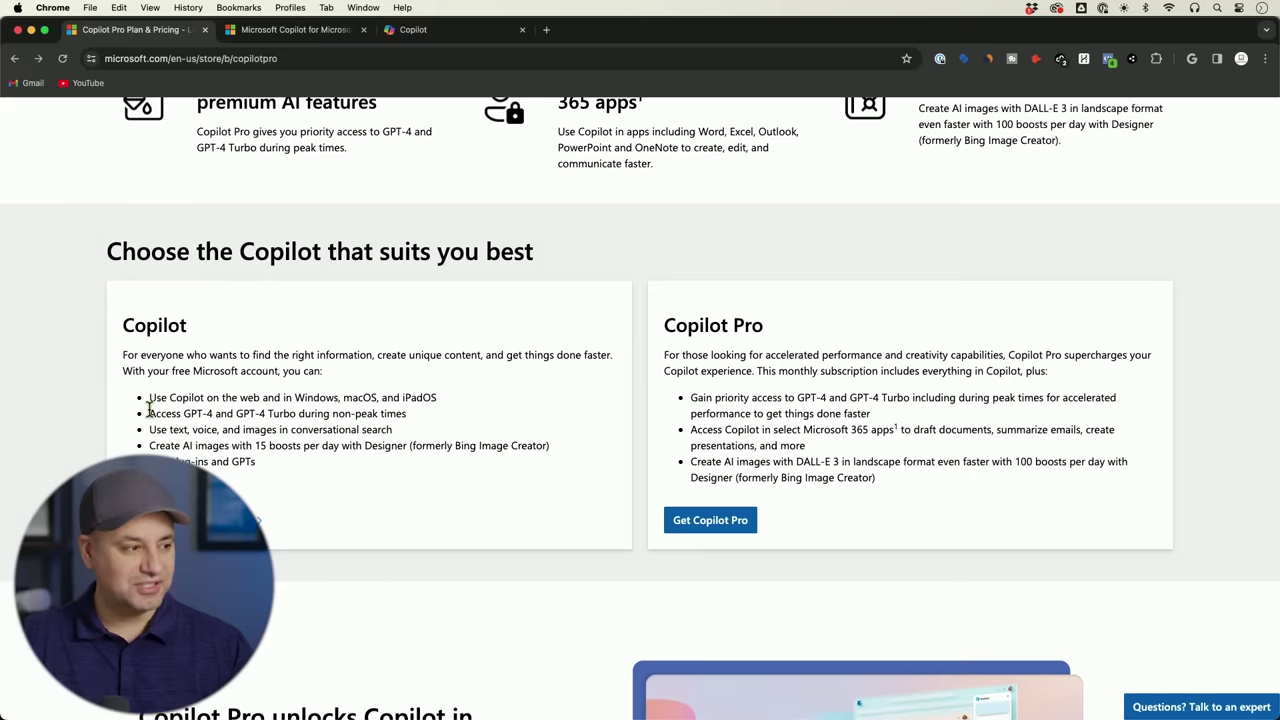
Step: Compare GPT-4 access and daily AI image boosts between the Copilot and Copilot Pro plans, highlighting the relevant text
drag(153, 414, 429, 418)
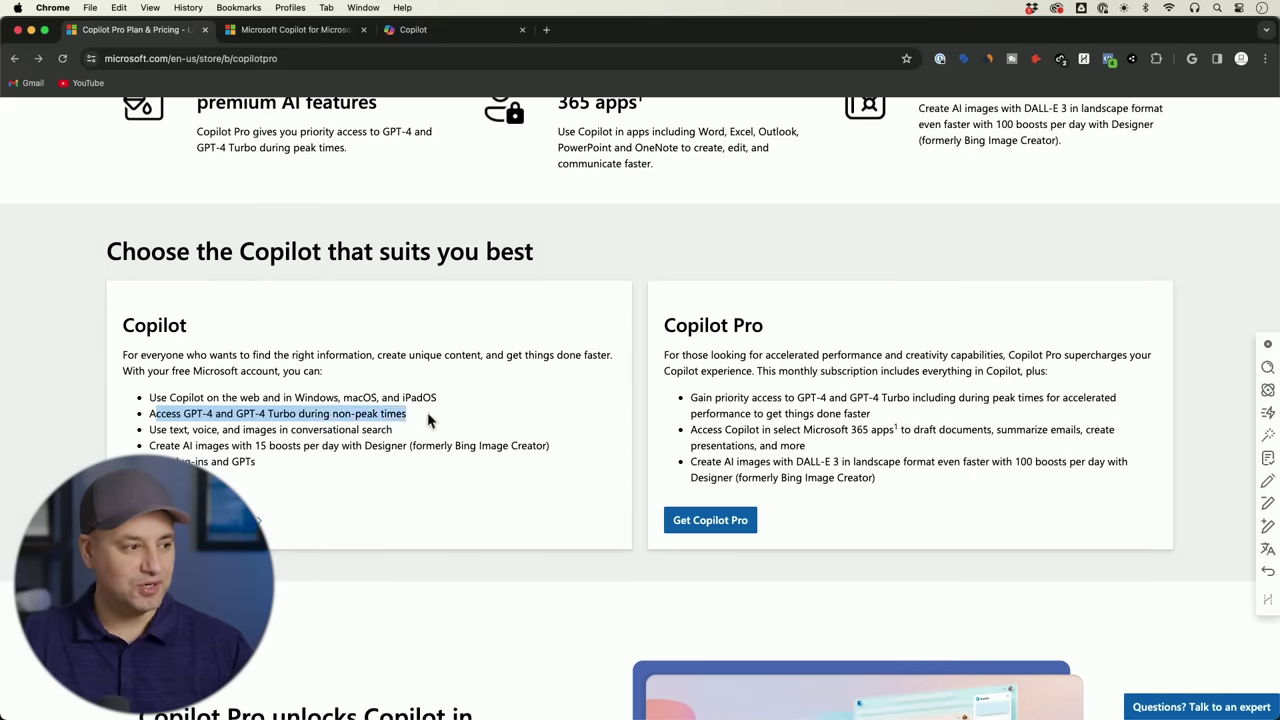
click(417, 425)
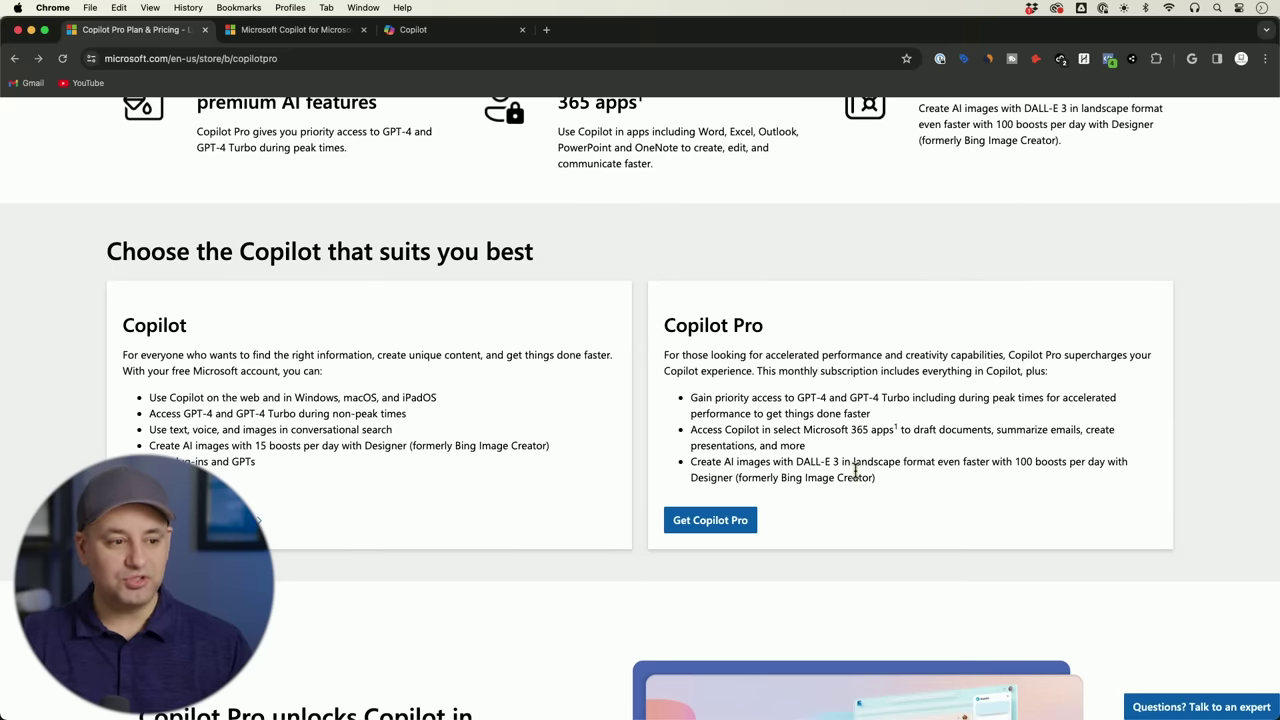
drag(795, 461, 844, 461)
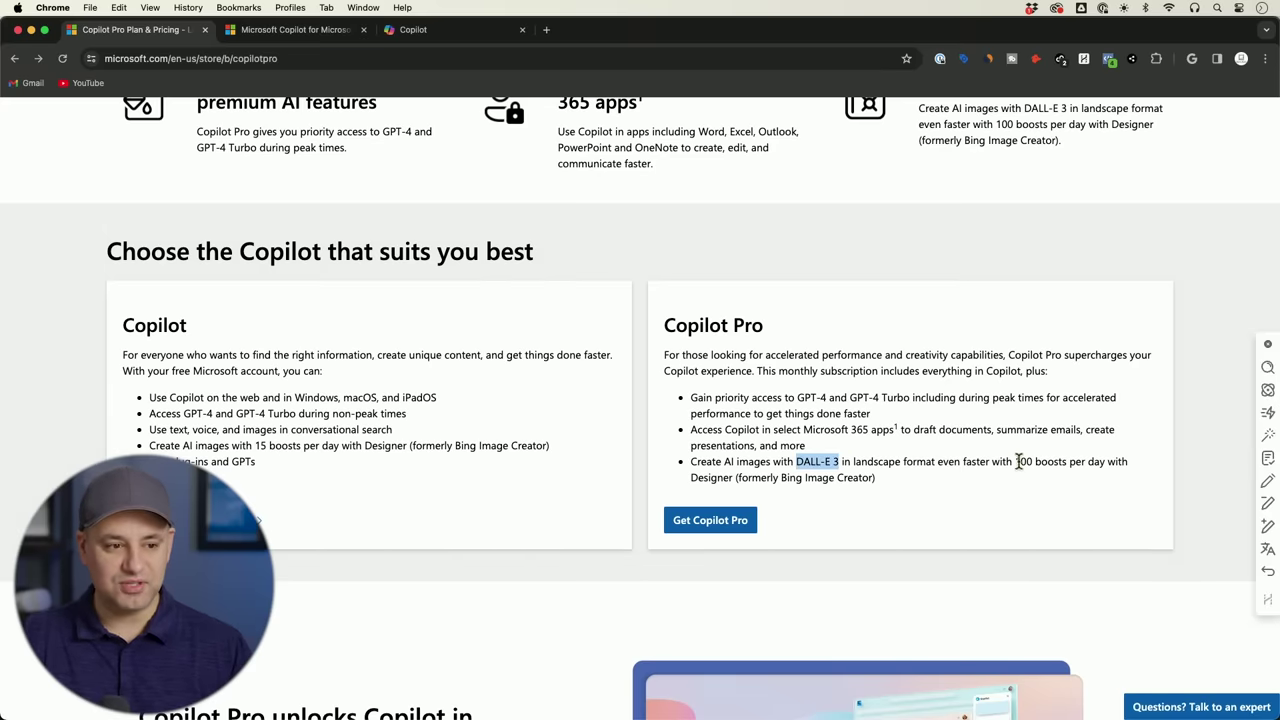
drag(1016, 461, 1104, 461)
click(1048, 478)
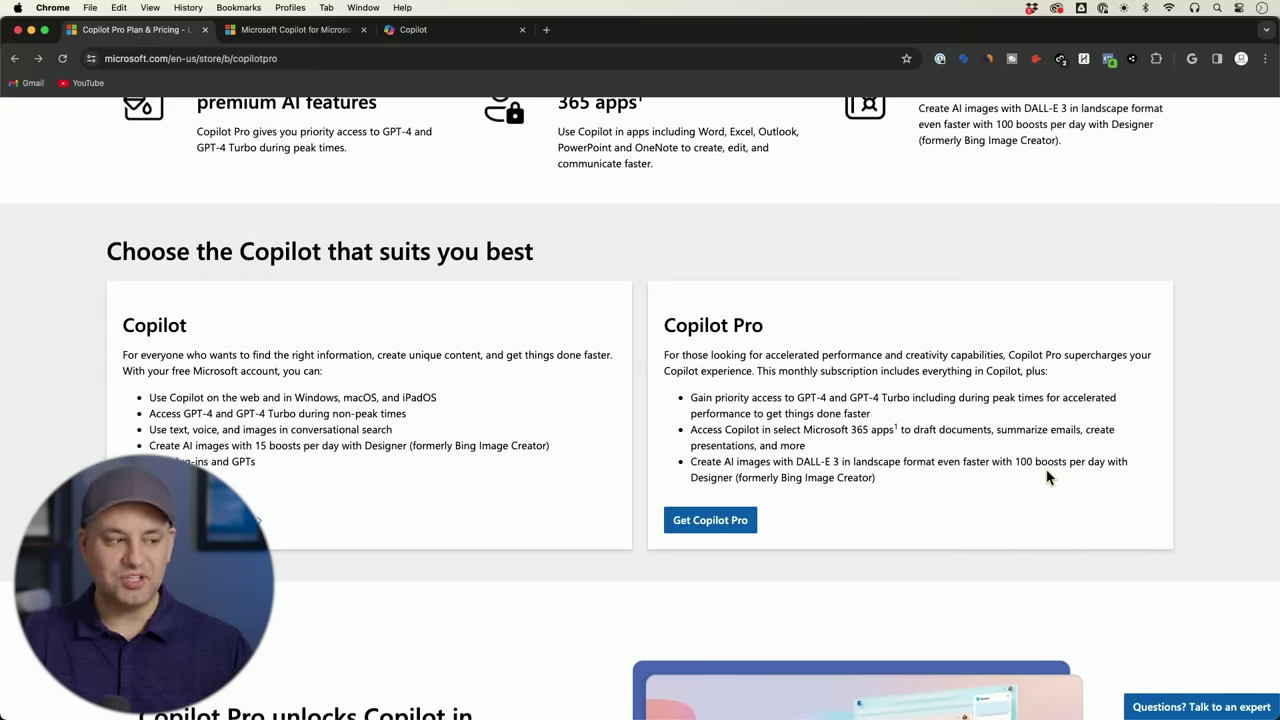
drag(256, 446, 314, 447)
click(302, 451)
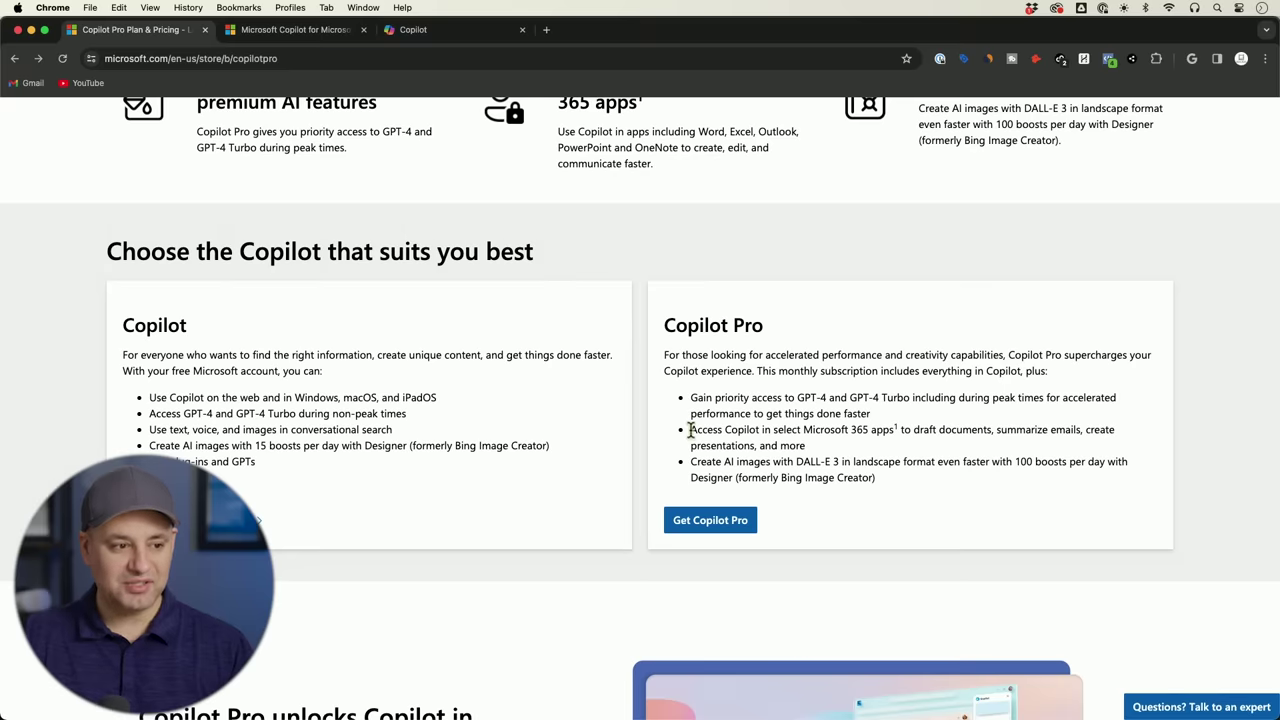
Step: Highlight the Copilot Pro feature about access to Copilot in select Microsoft 365 apps and read it
drag(689, 430, 889, 428)
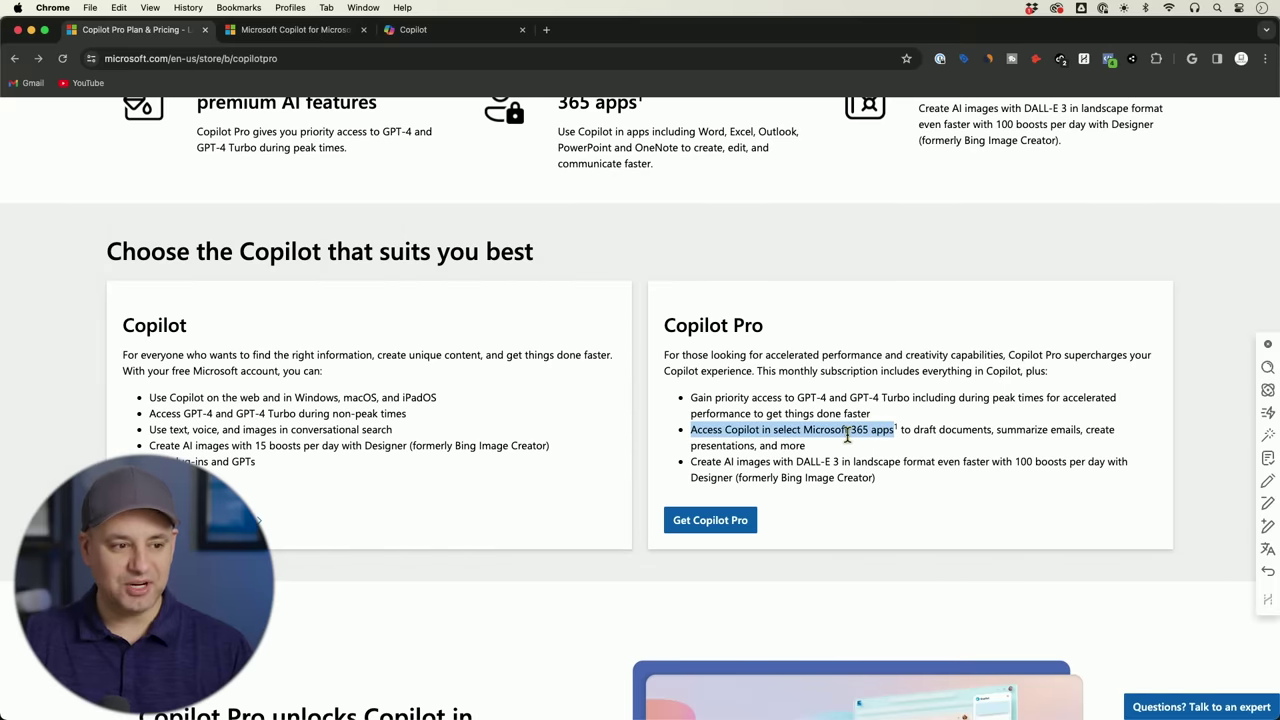
click(897, 444)
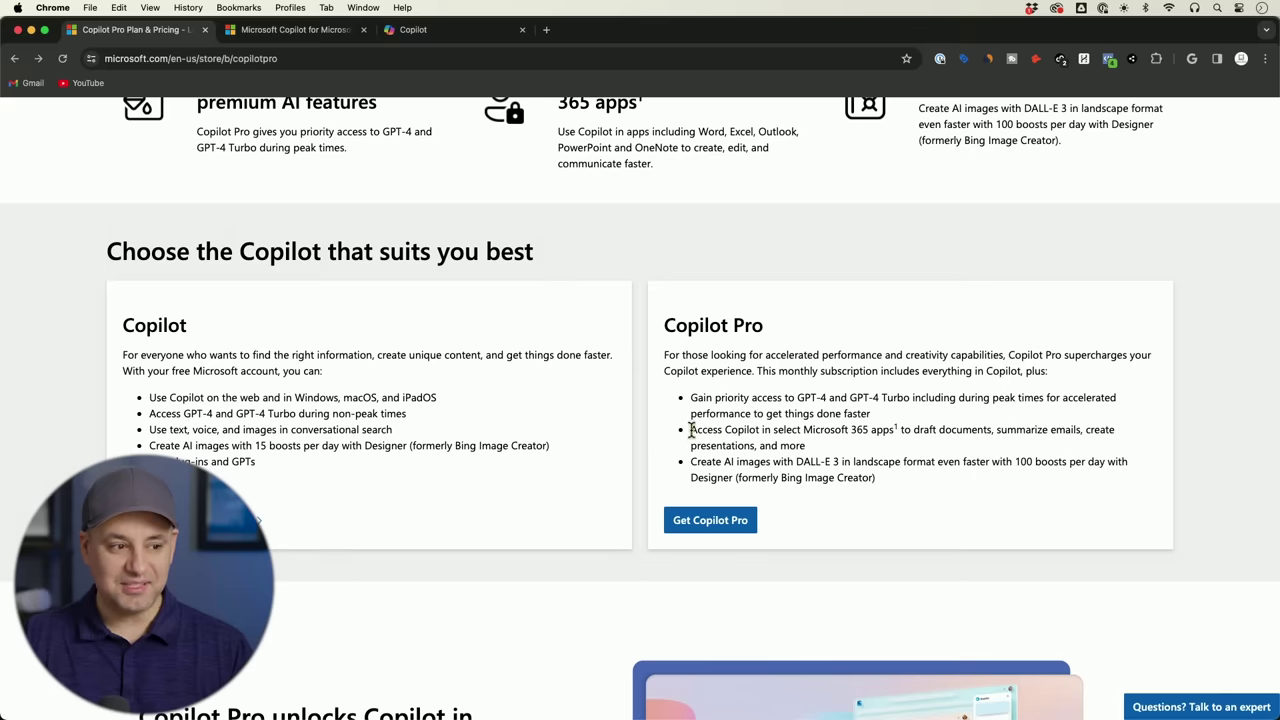
drag(692, 429, 897, 429)
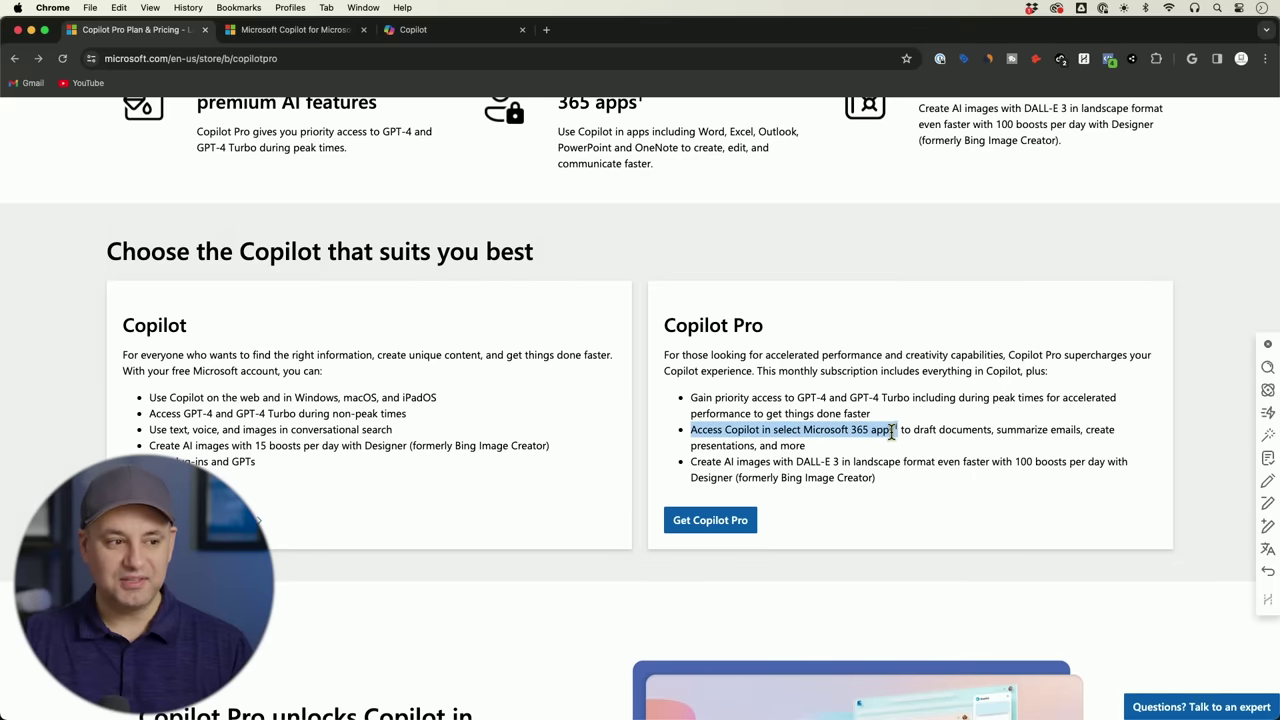
click(889, 432)
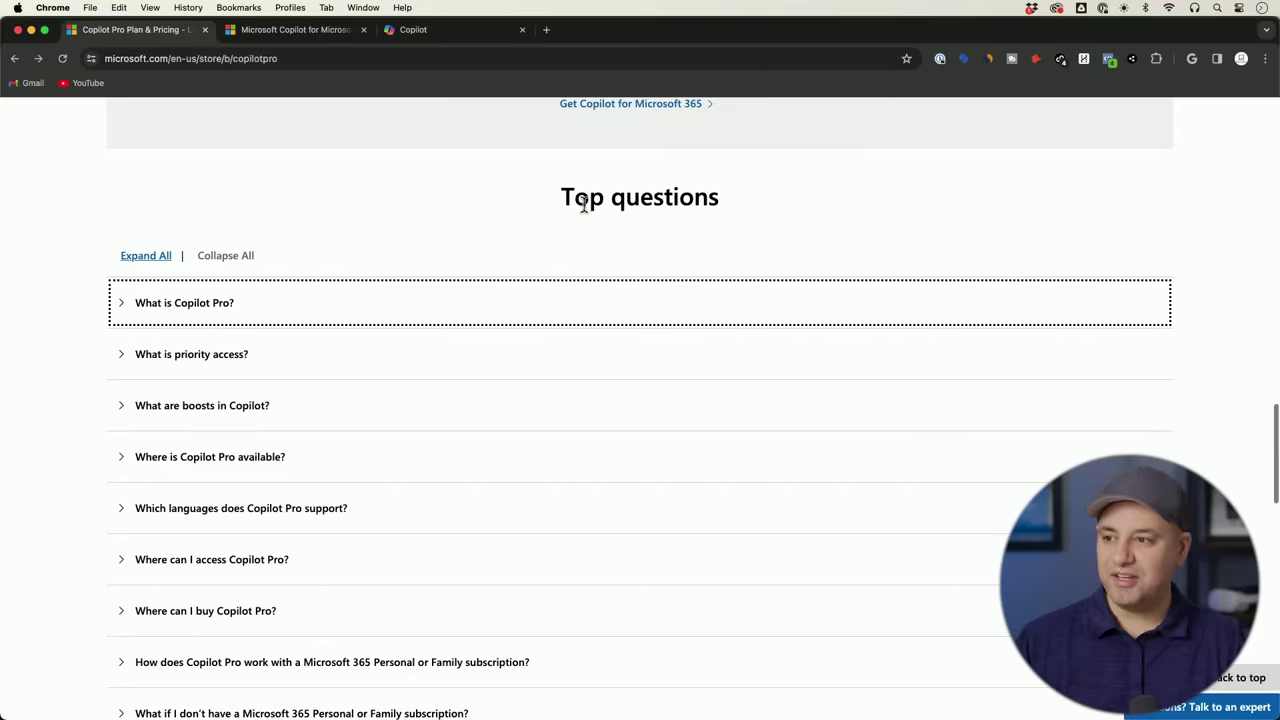
Step: Expand the top questions on Copilot Pro's availability, where to buy it, and how it works with Microsoft 365 Personal or Family
scroll(330, 430, down, 1)
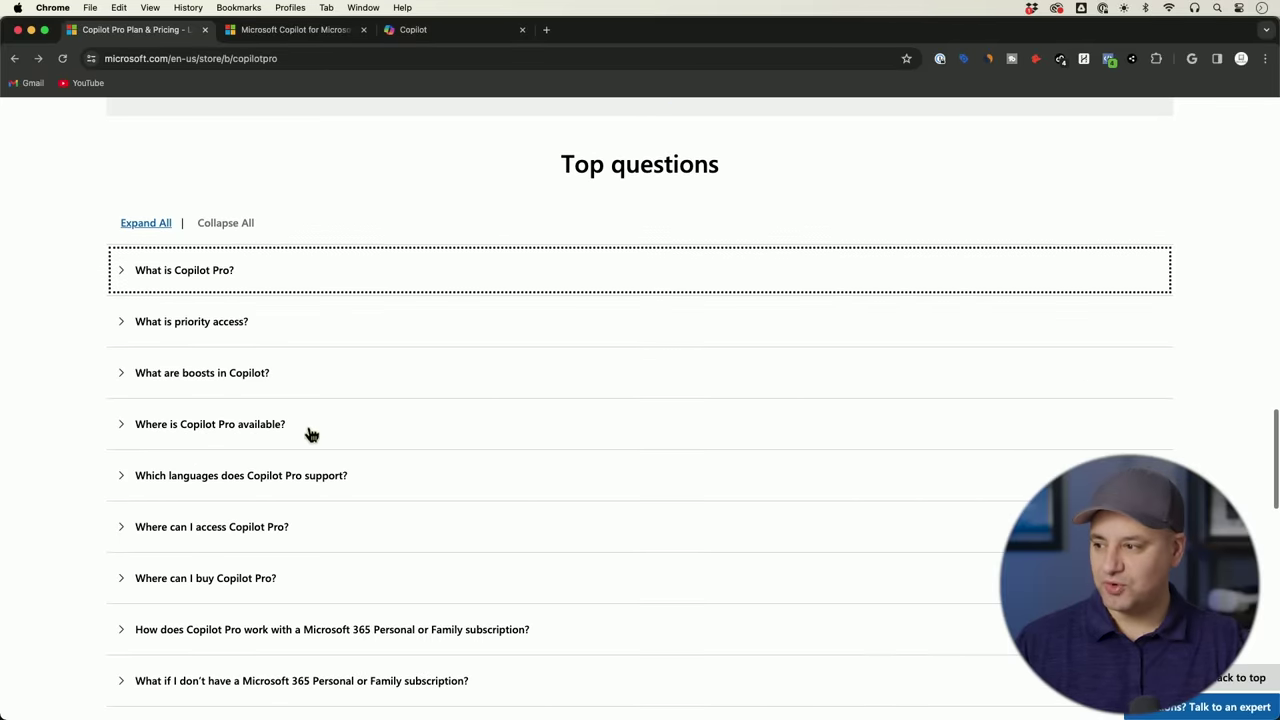
click(300, 430)
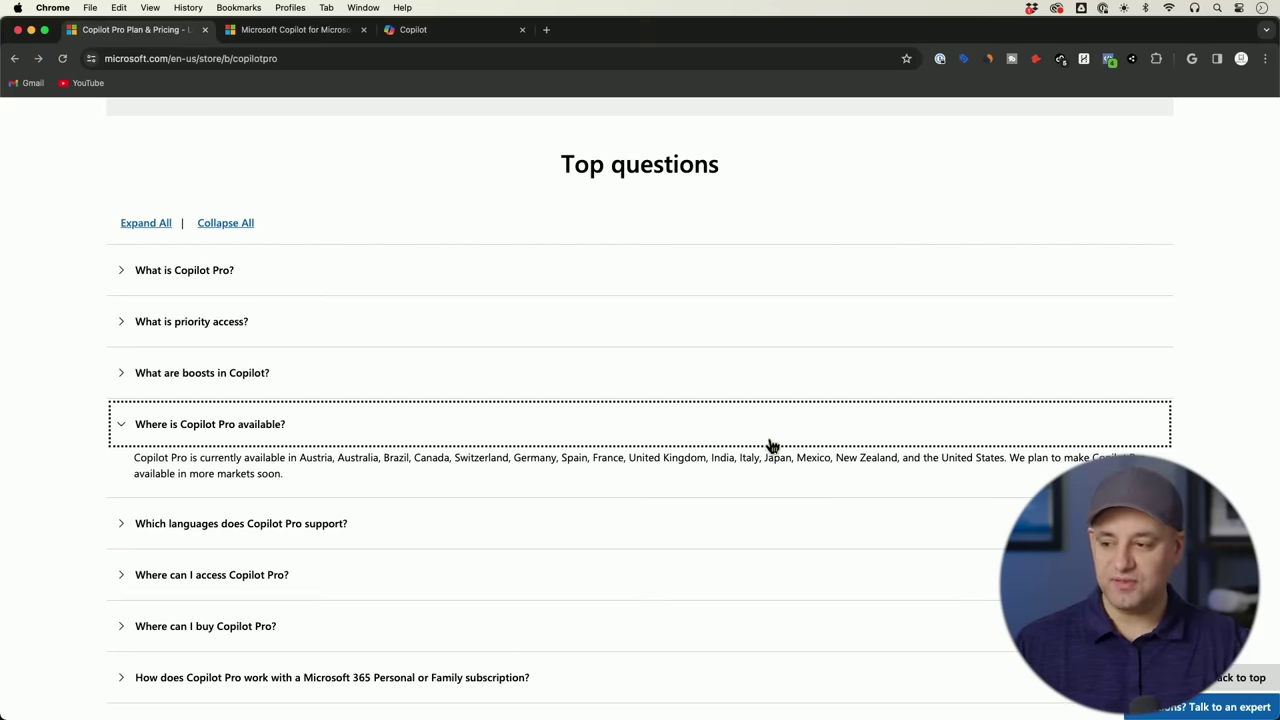
scroll(765, 448, down, 1)
scroll(360, 465, down, 2)
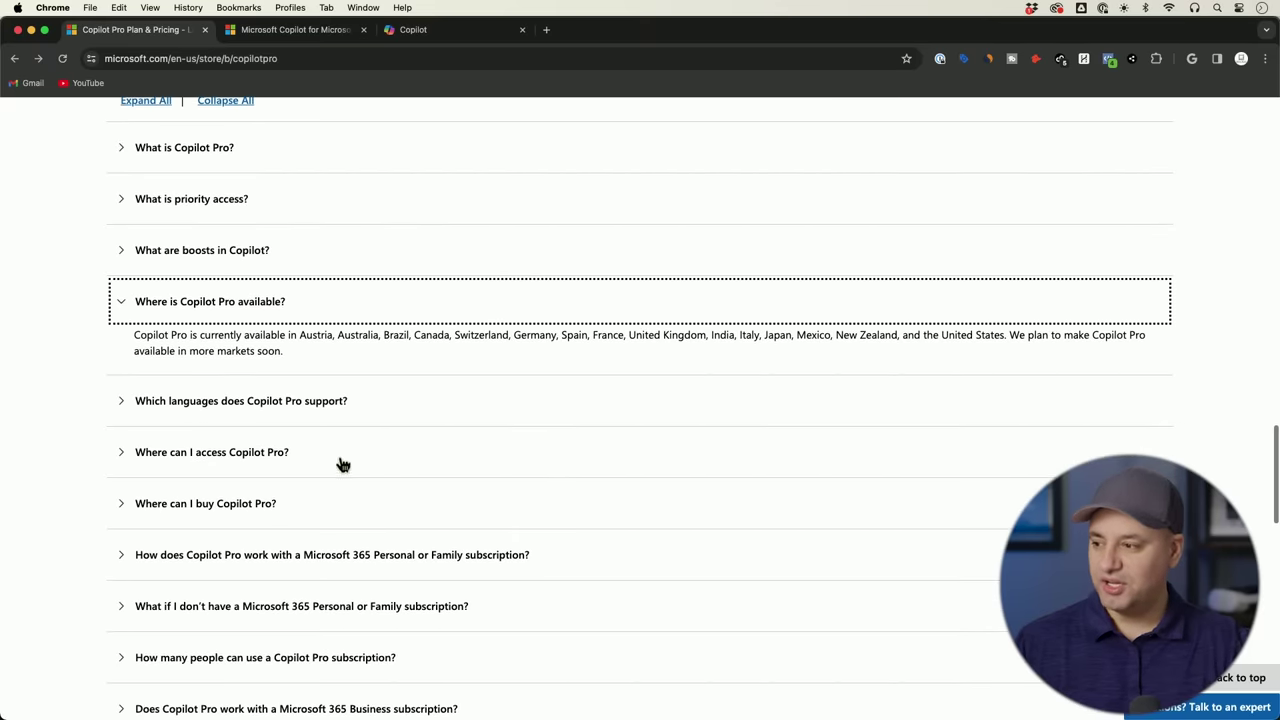
click(394, 495)
scroll(257, 460, down, 2)
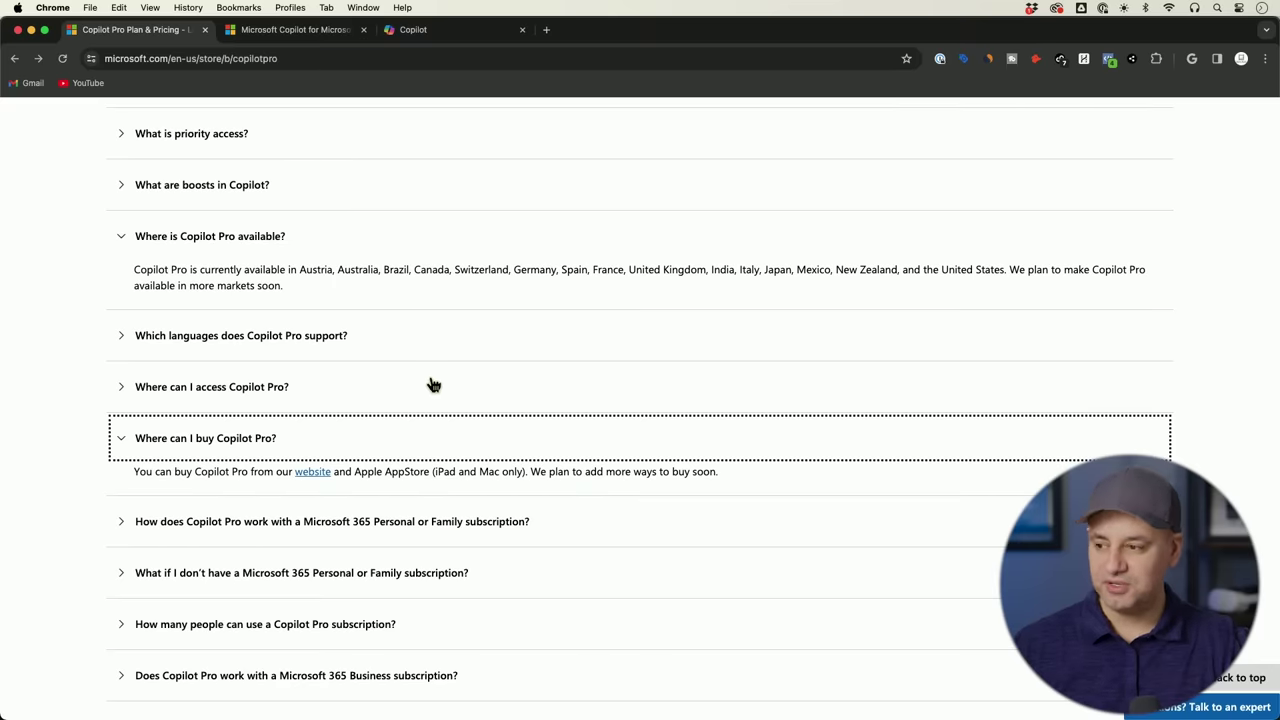
click(434, 494)
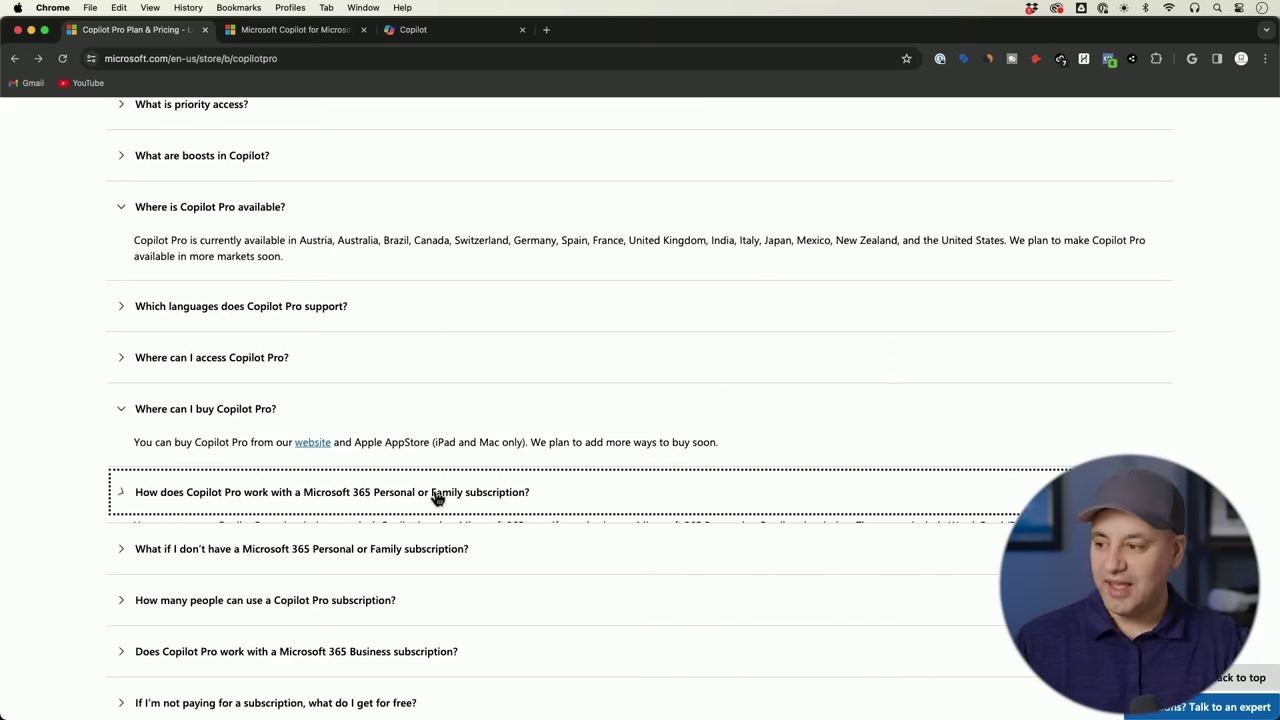
scroll(476, 498, down, 1)
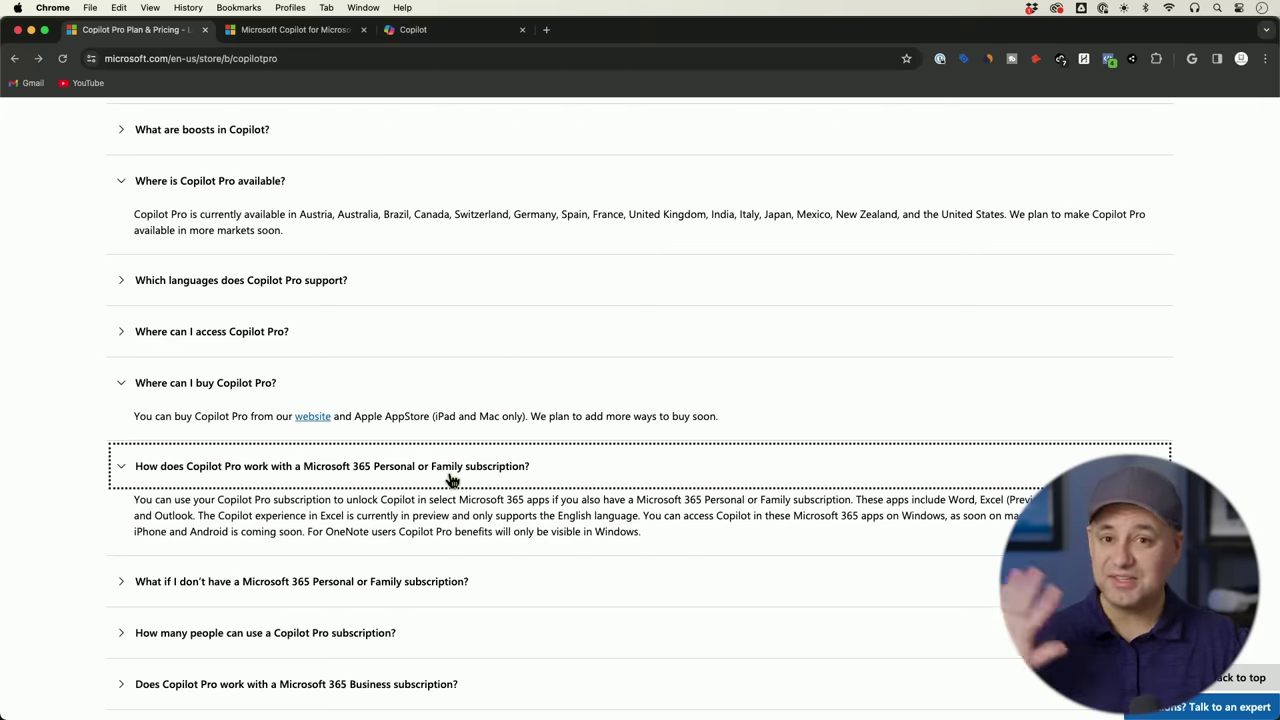
Step: Open the Microsoft Copilot for Microsoft 365 business page and examine its pricing section
click(283, 38)
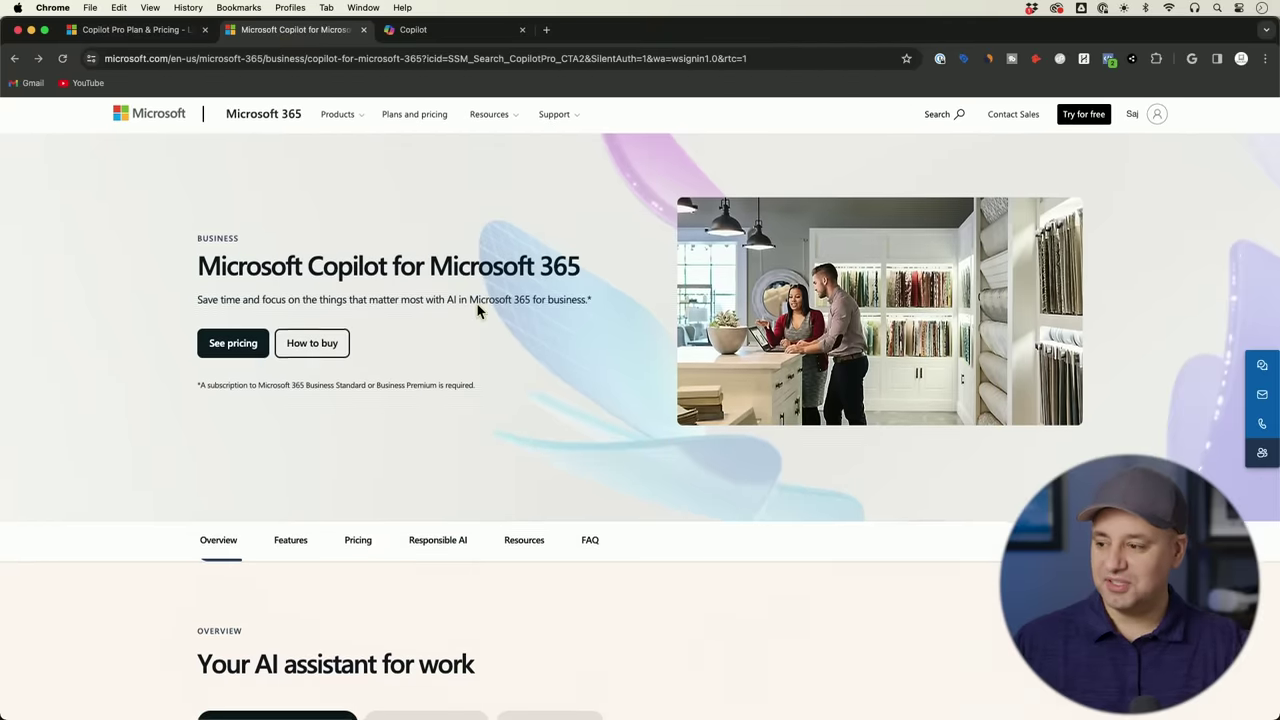
scroll(477, 311, down, 10)
scroll(477, 311, down, 10)
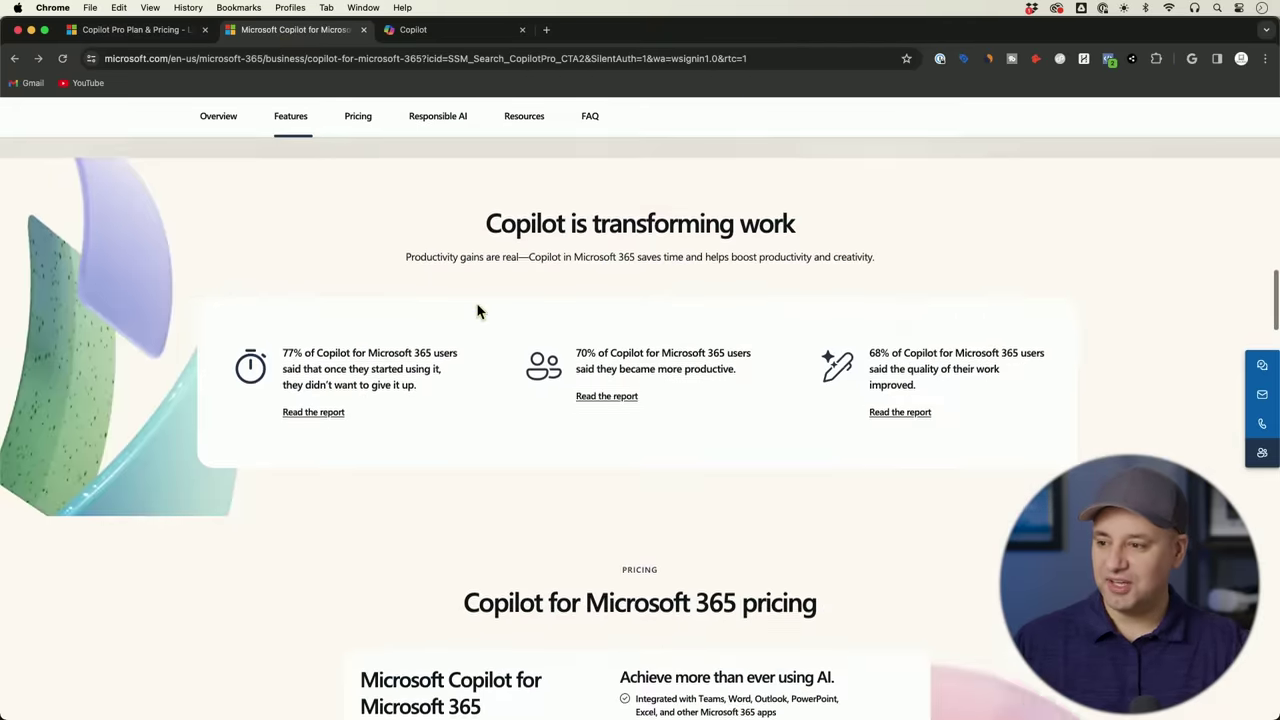
scroll(477, 311, up, 2)
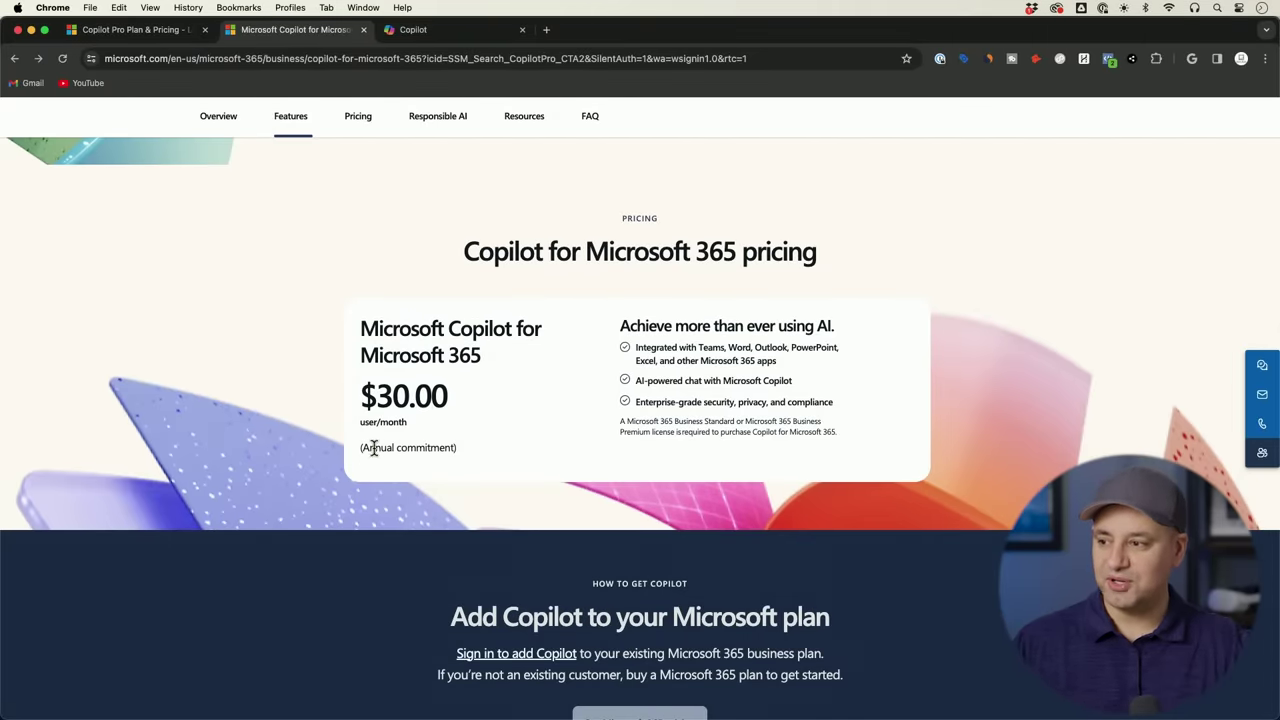
scroll(400, 445, down, 1)
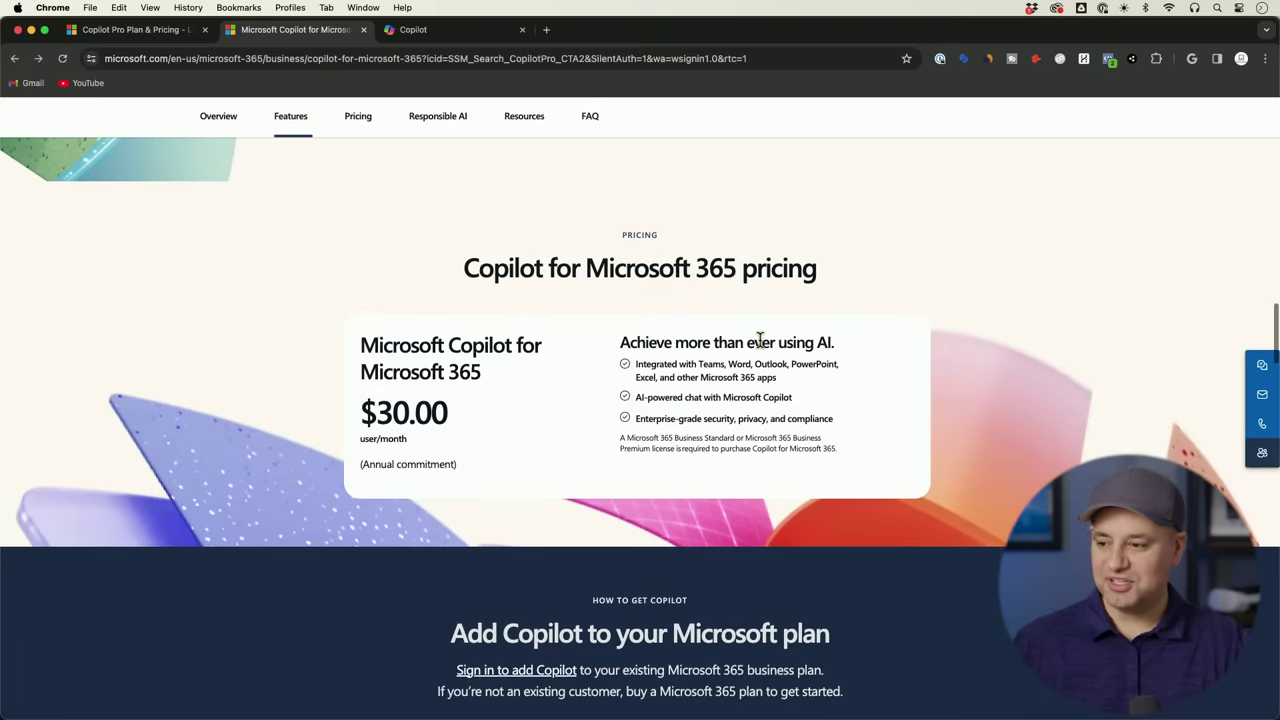
scroll(760, 342, up, 1)
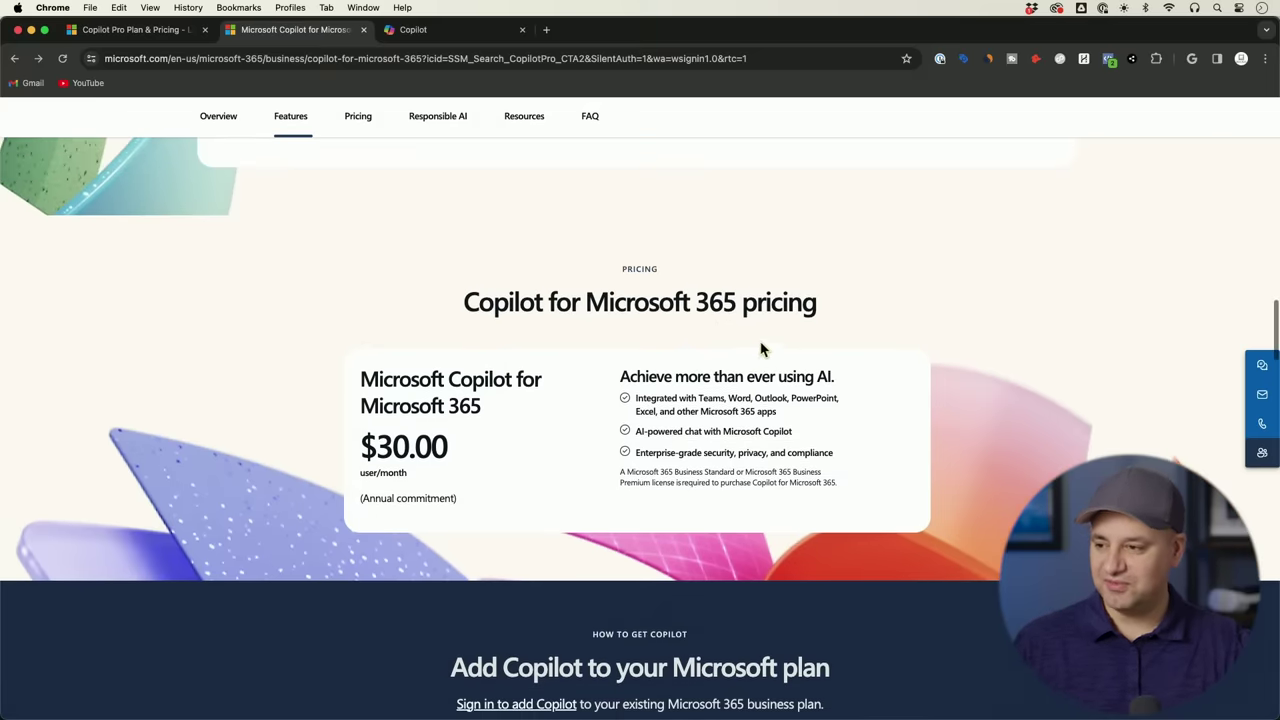
Step: Return to the Copilot Pro plan page and start getting the Copilot Pro subscription
click(150, 29)
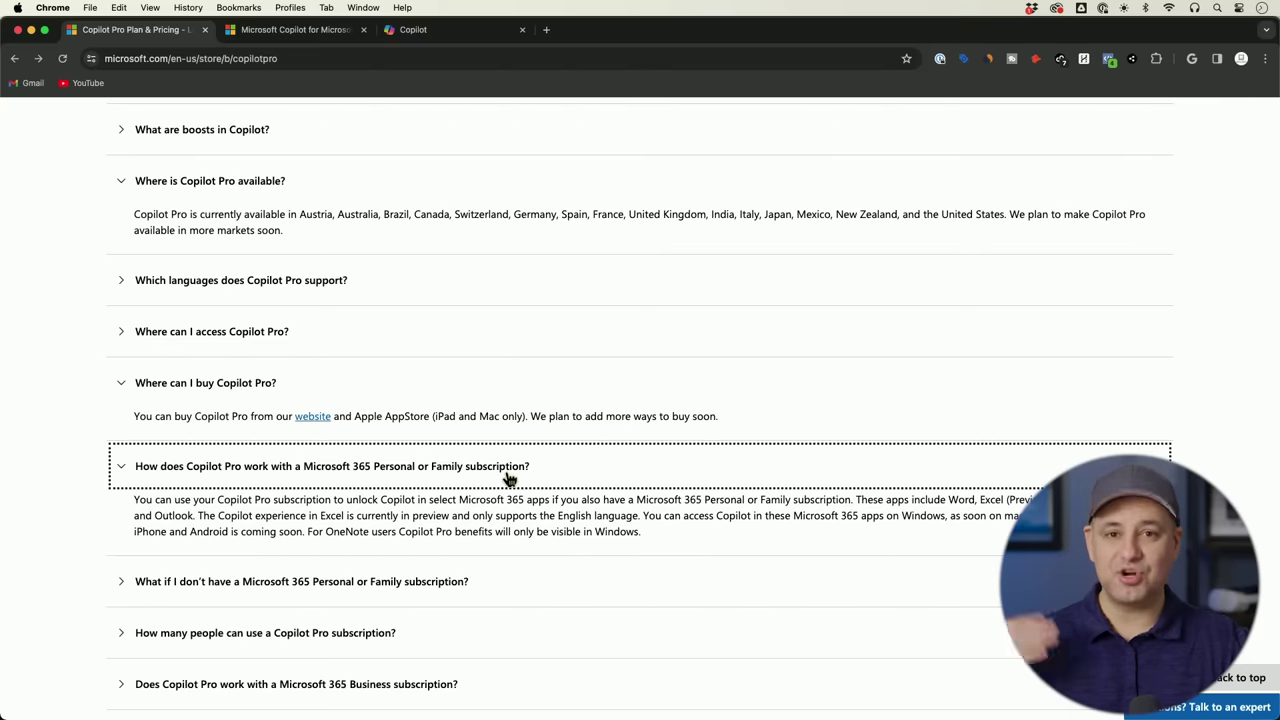
scroll(508, 480, up, 20)
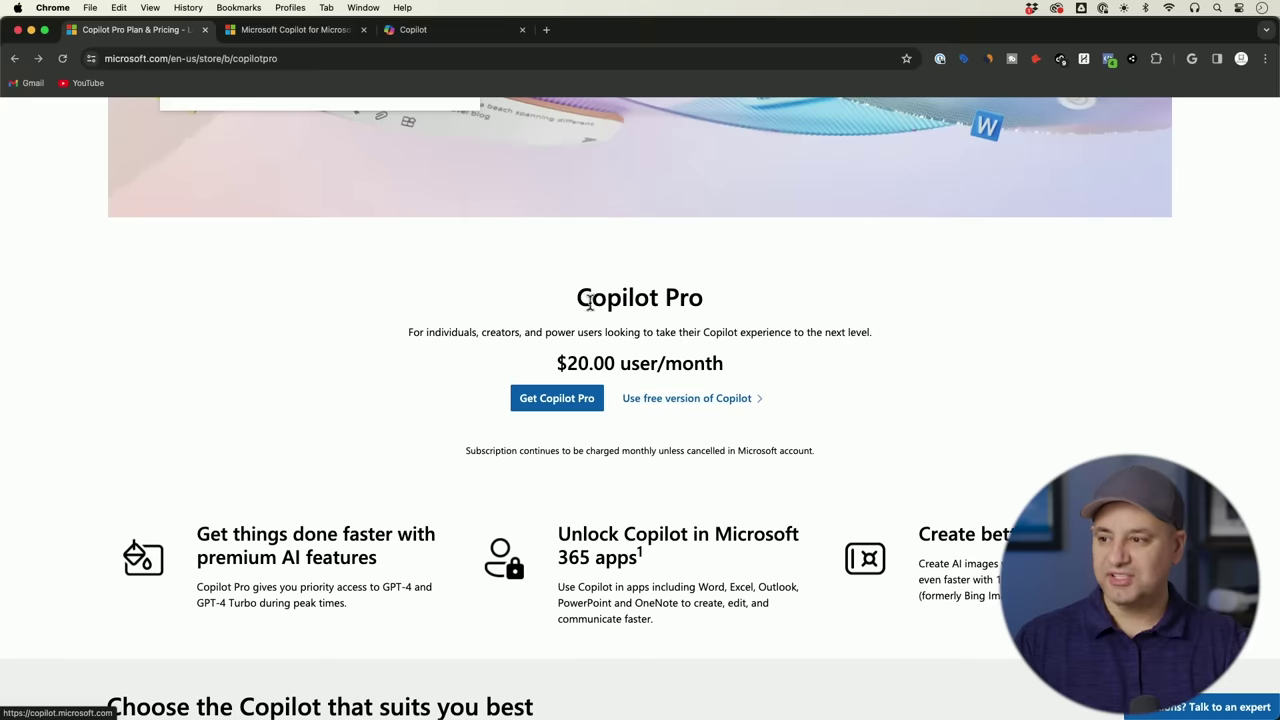
click(576, 407)
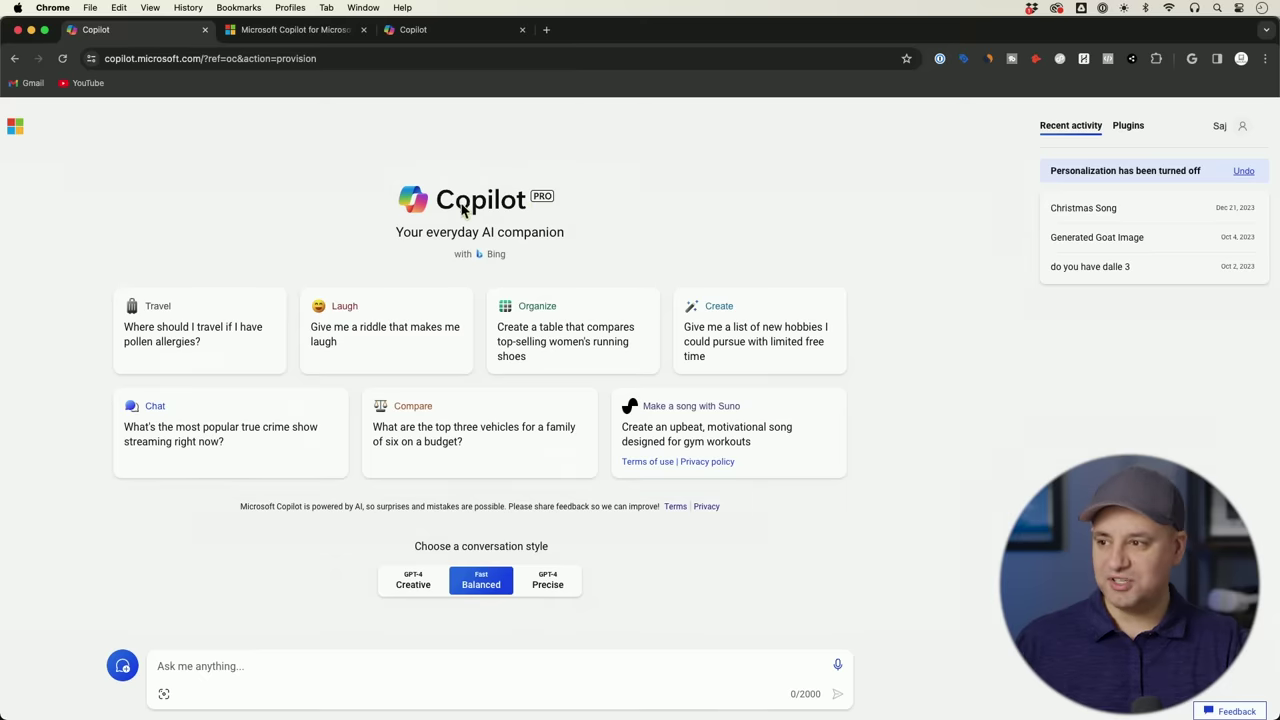
Step: Try the Creative style with its GPT-4 Turbo switch and the Precise style, finishing on the Balanced conversation style
scroll(553, 208, down, 1)
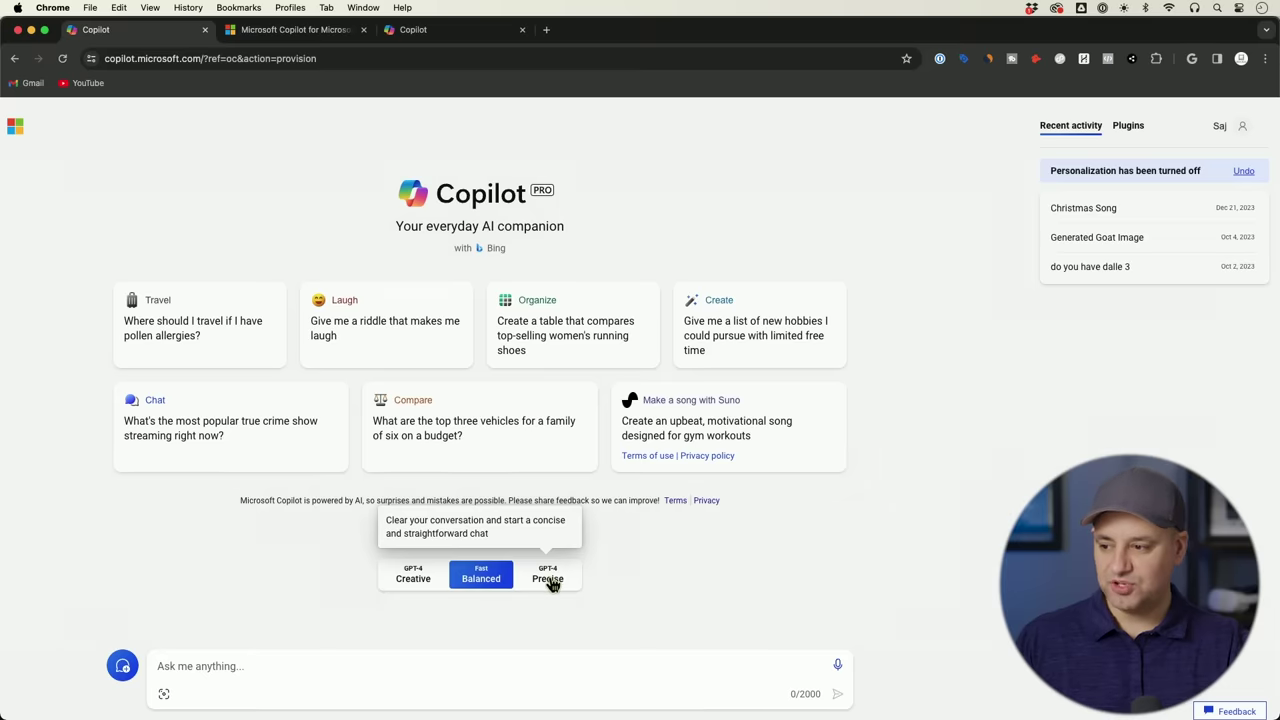
click(480, 580)
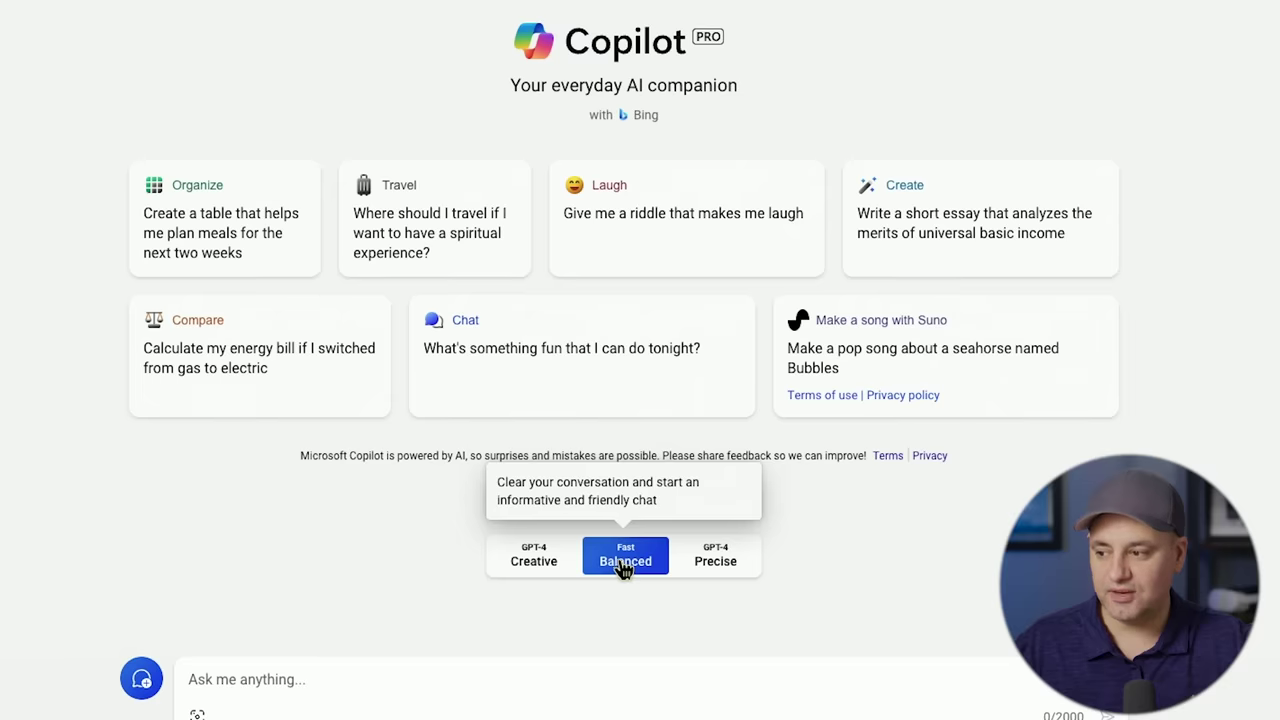
click(537, 561)
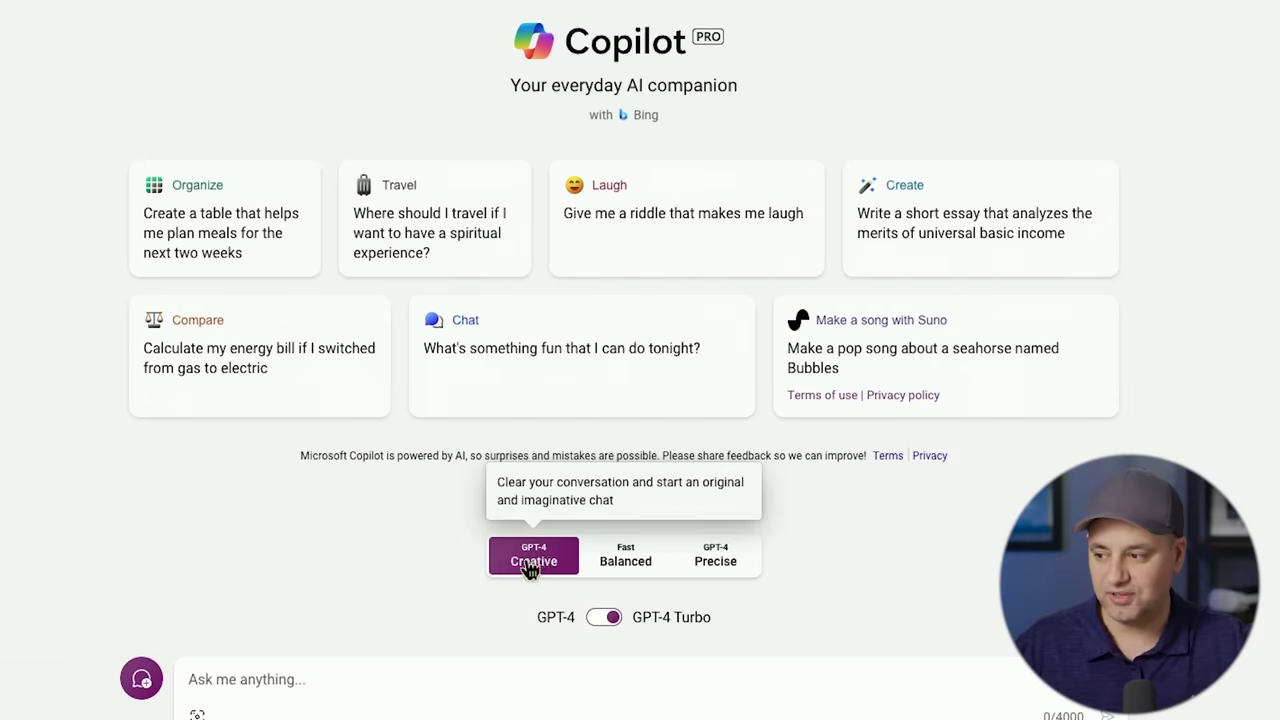
click(604, 618)
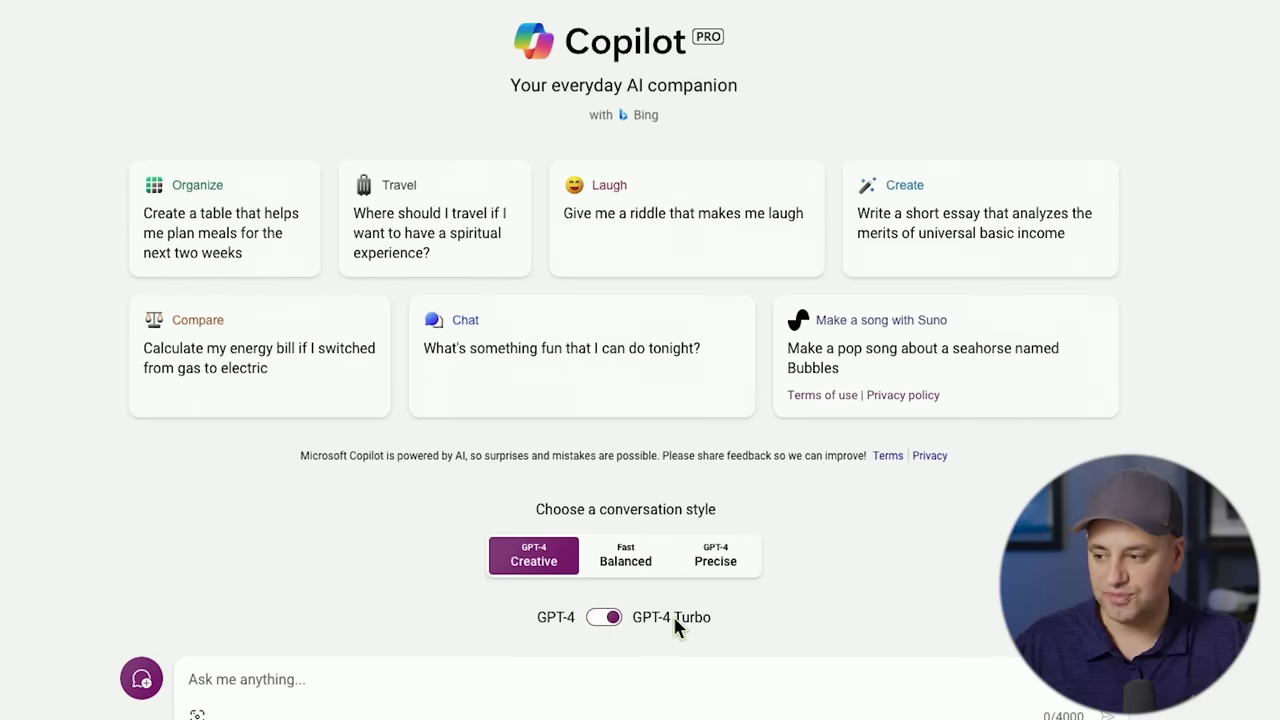
click(626, 562)
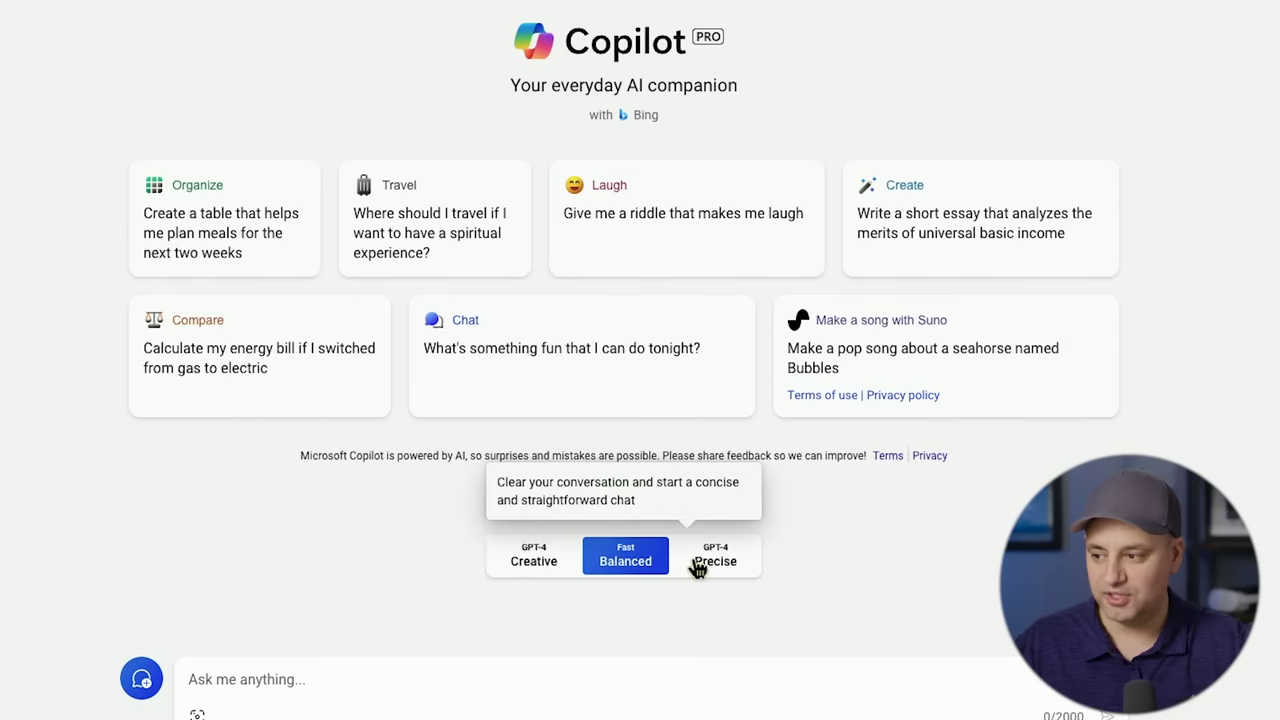
click(703, 564)
click(641, 566)
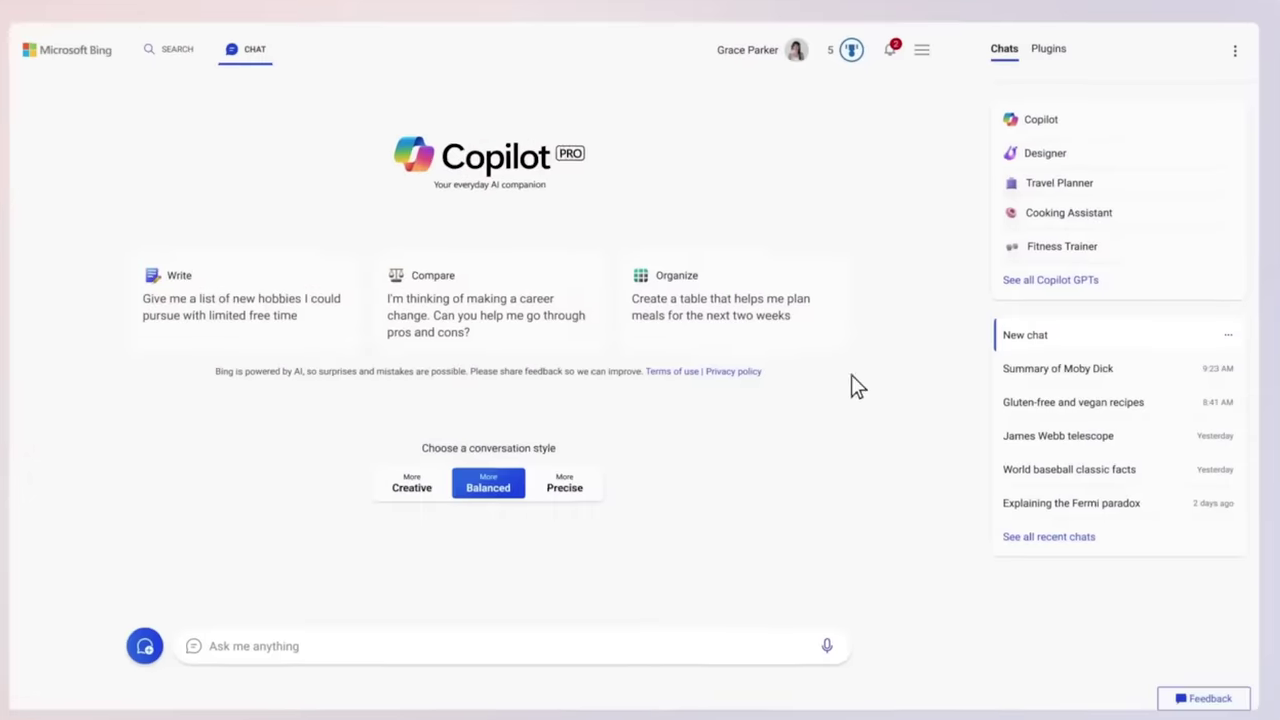
Step: Look through the Copilot GPTs and the list of plugins available for a conversation
click(1048, 281)
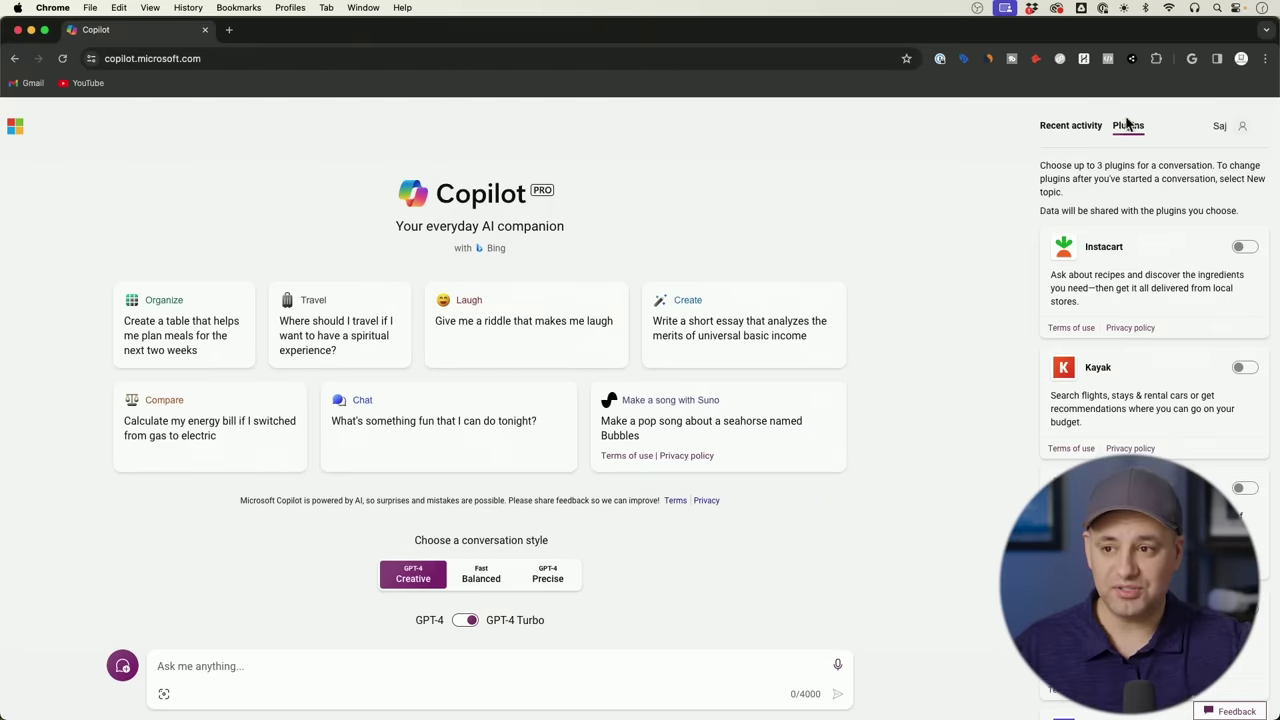
scroll(1137, 248, down, 5)
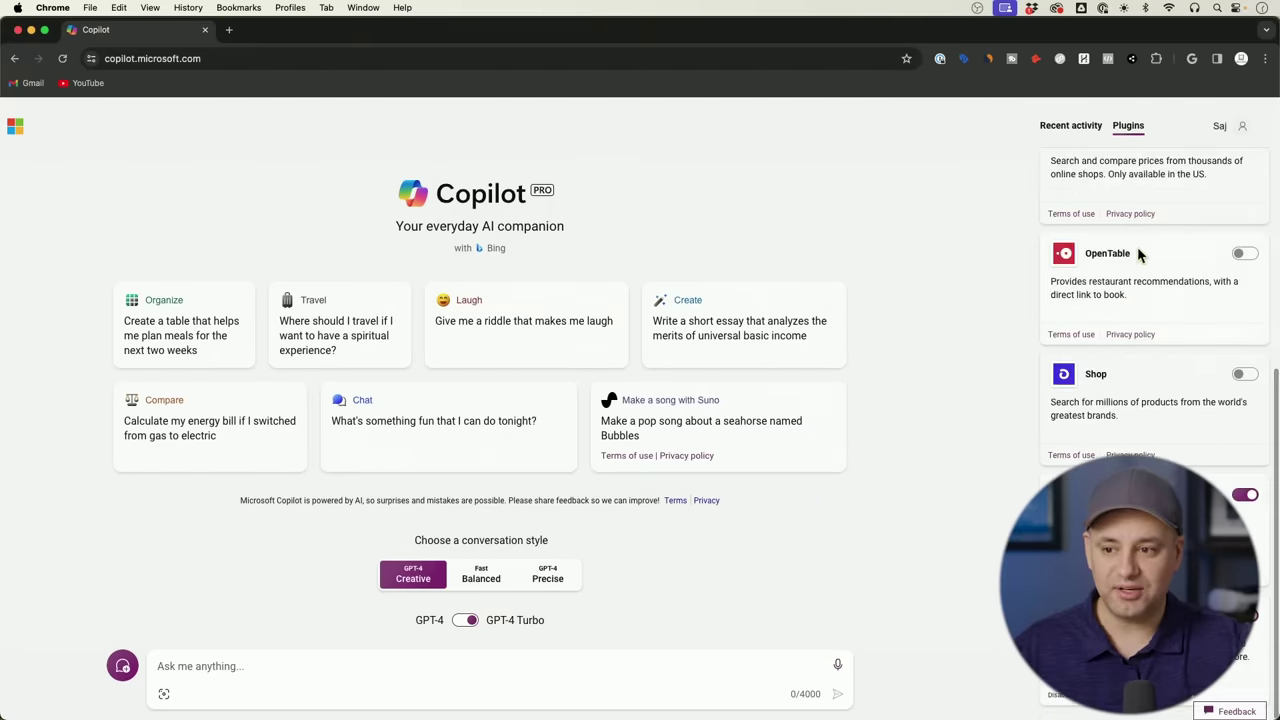
scroll(1172, 422, up, 5)
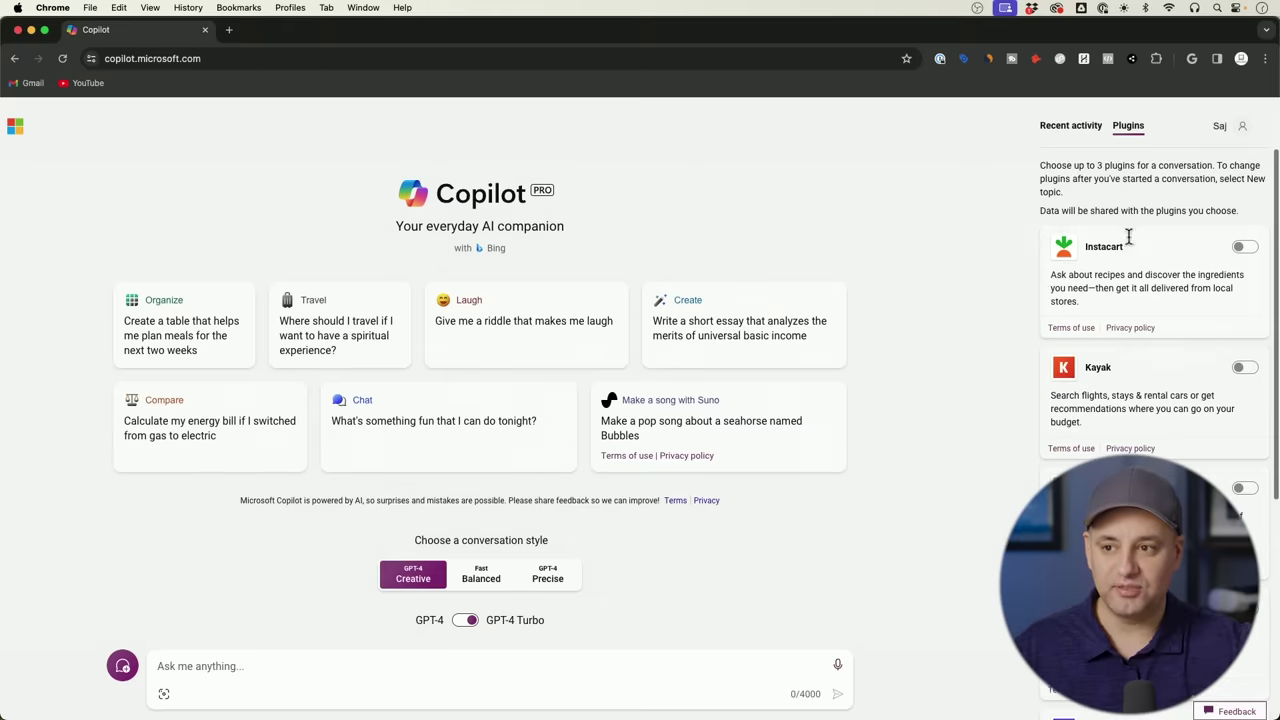
Step: Return to the recent activity and open the first blue robot image in the second row of results
click(1080, 130)
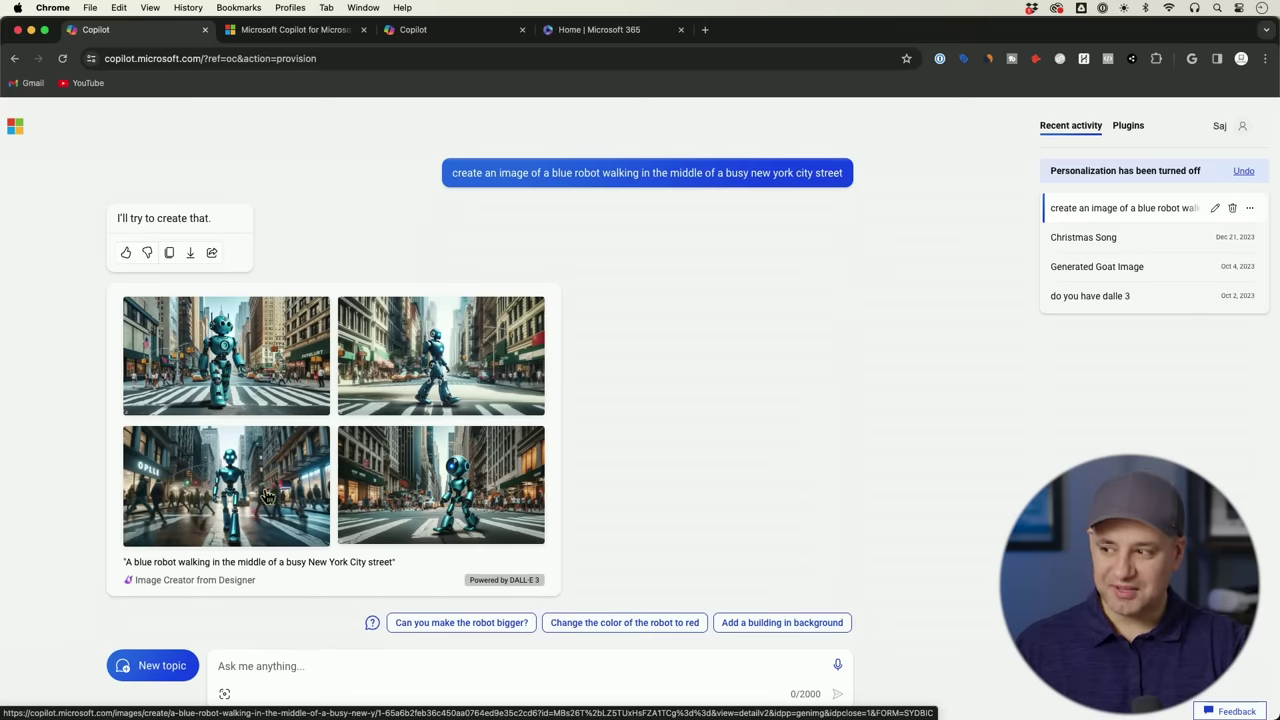
click(212, 526)
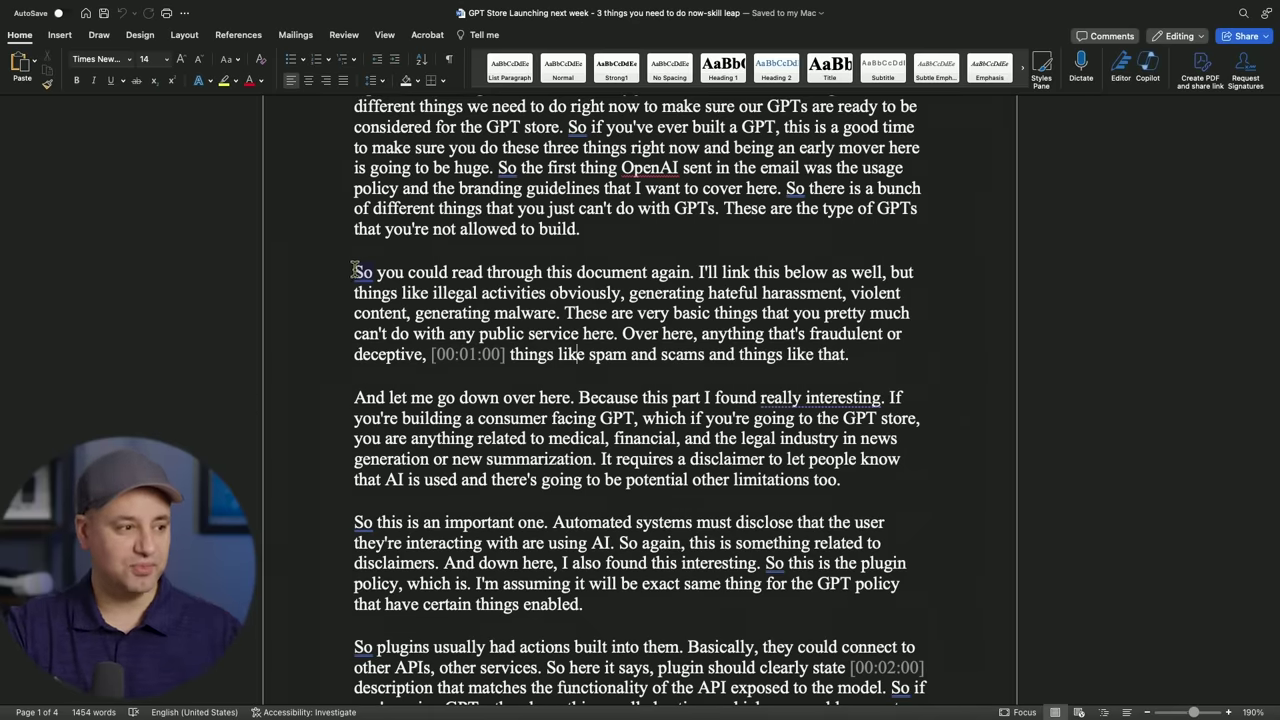
Step: Try visualizing the paragraphs on prohibited content and disclaimers as a table with Copilot, and undo the inserted table
drag(354, 271, 560, 312)
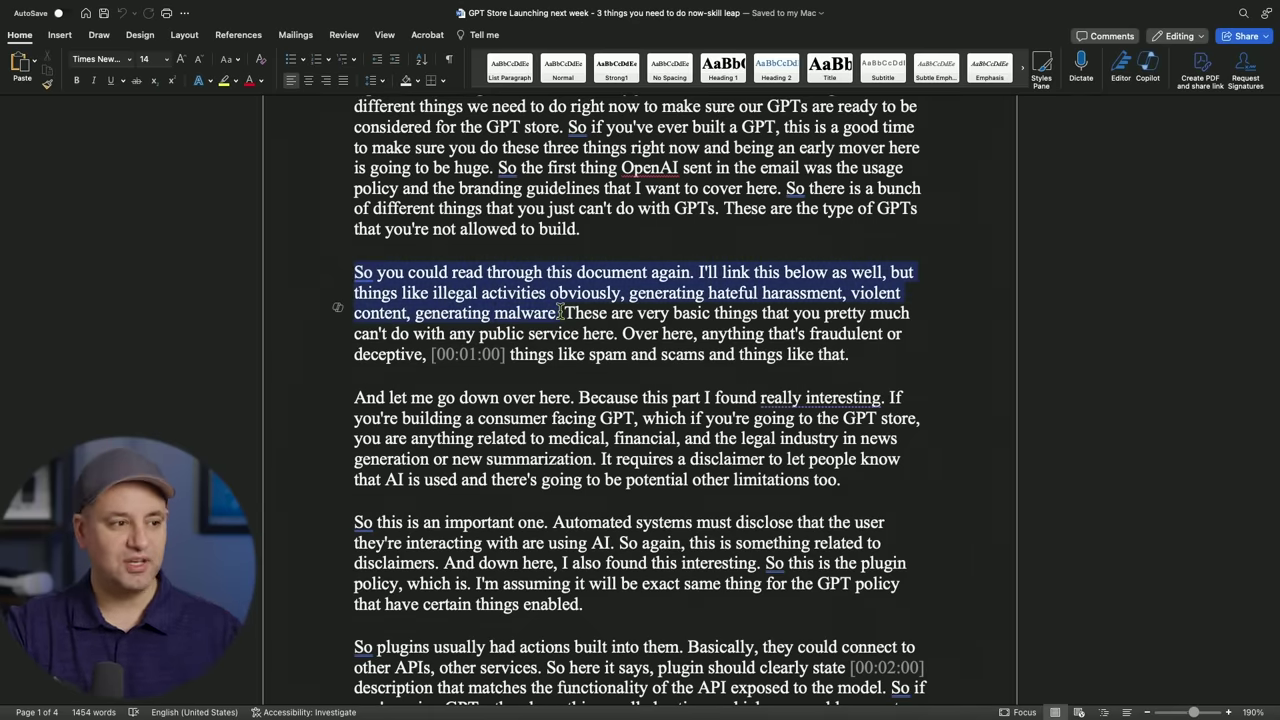
click(338, 310)
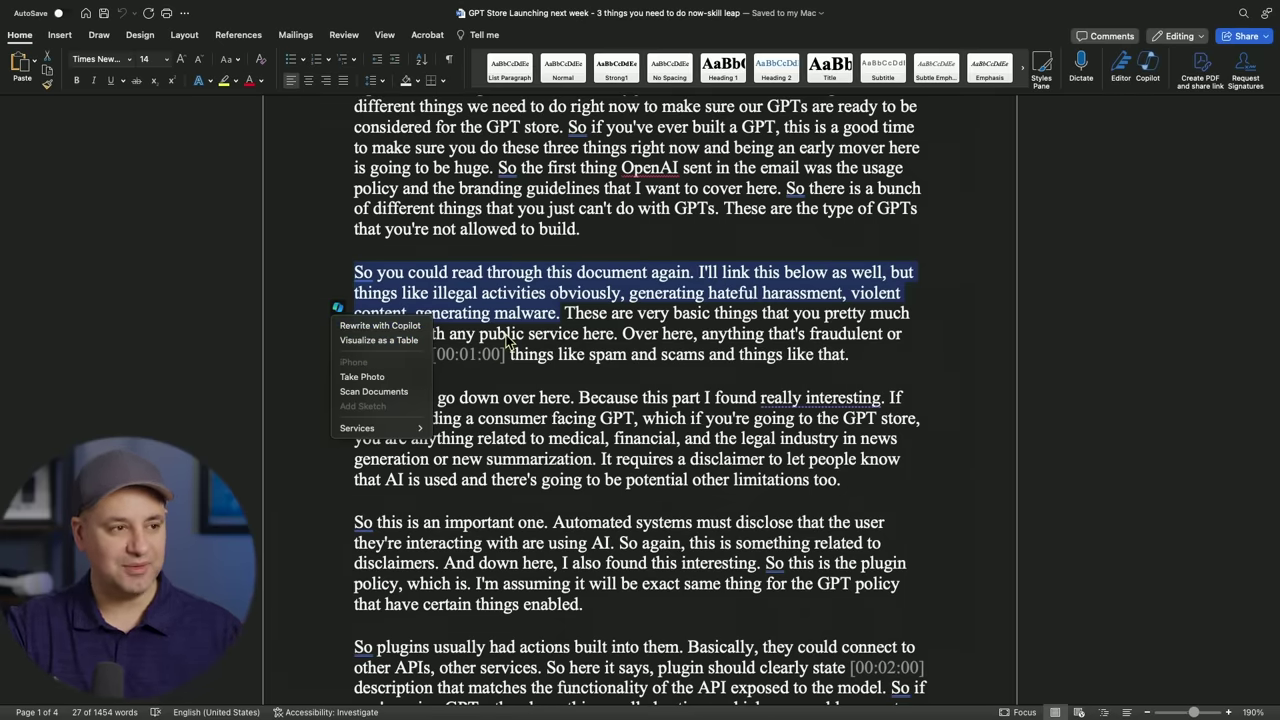
drag(507, 341, 871, 479)
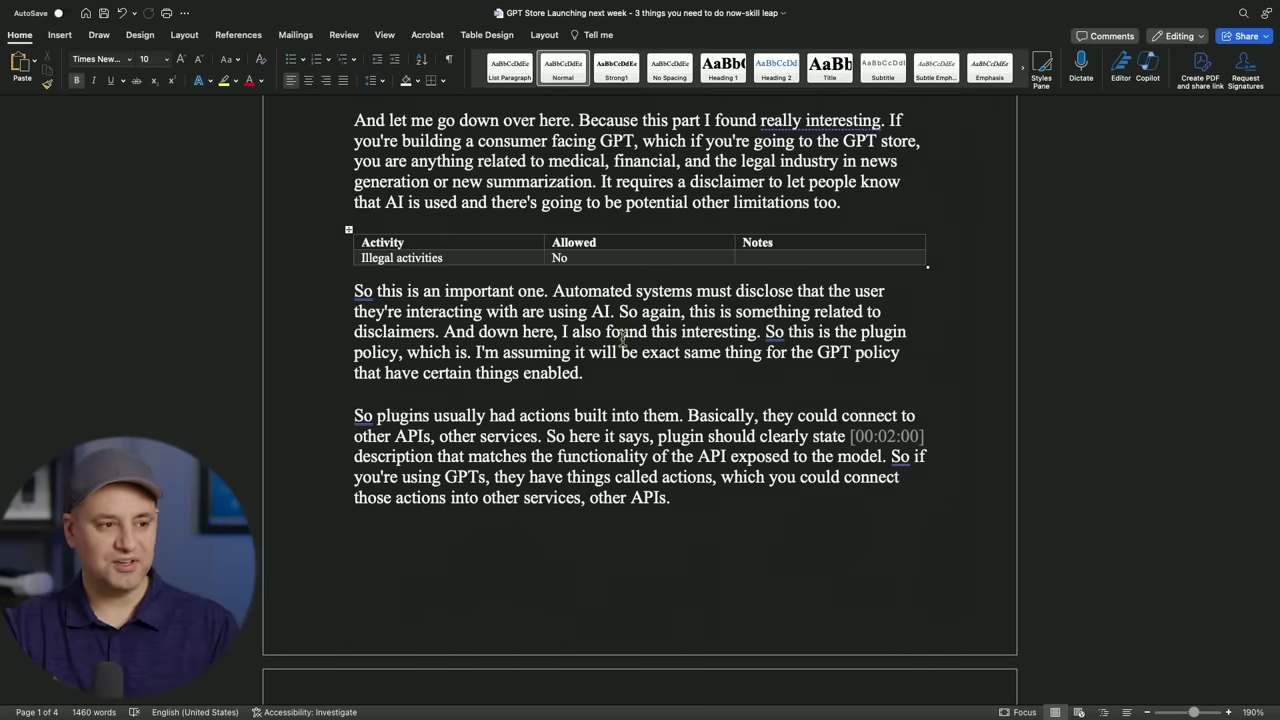
key(super+z)
scroll(519, 245, up, 2)
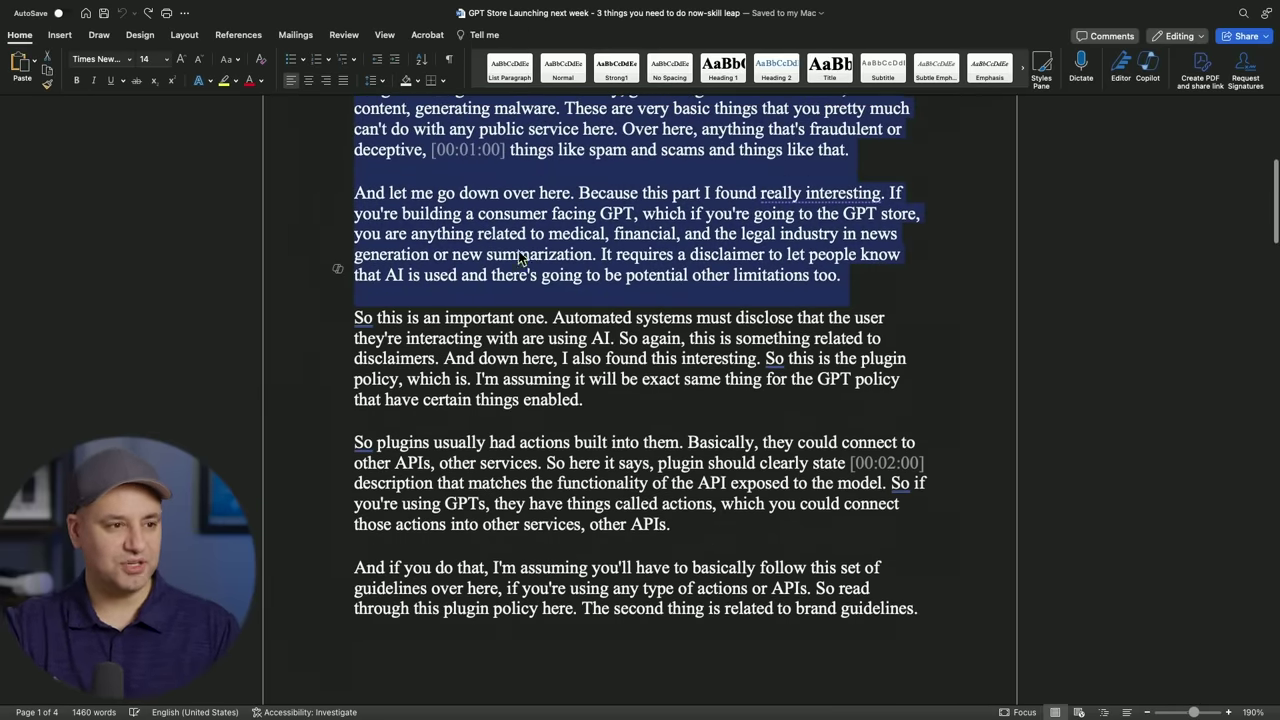
Step: Check the Copilot options for the selected paragraphs, dismiss them and clear the text selection
click(336, 271)
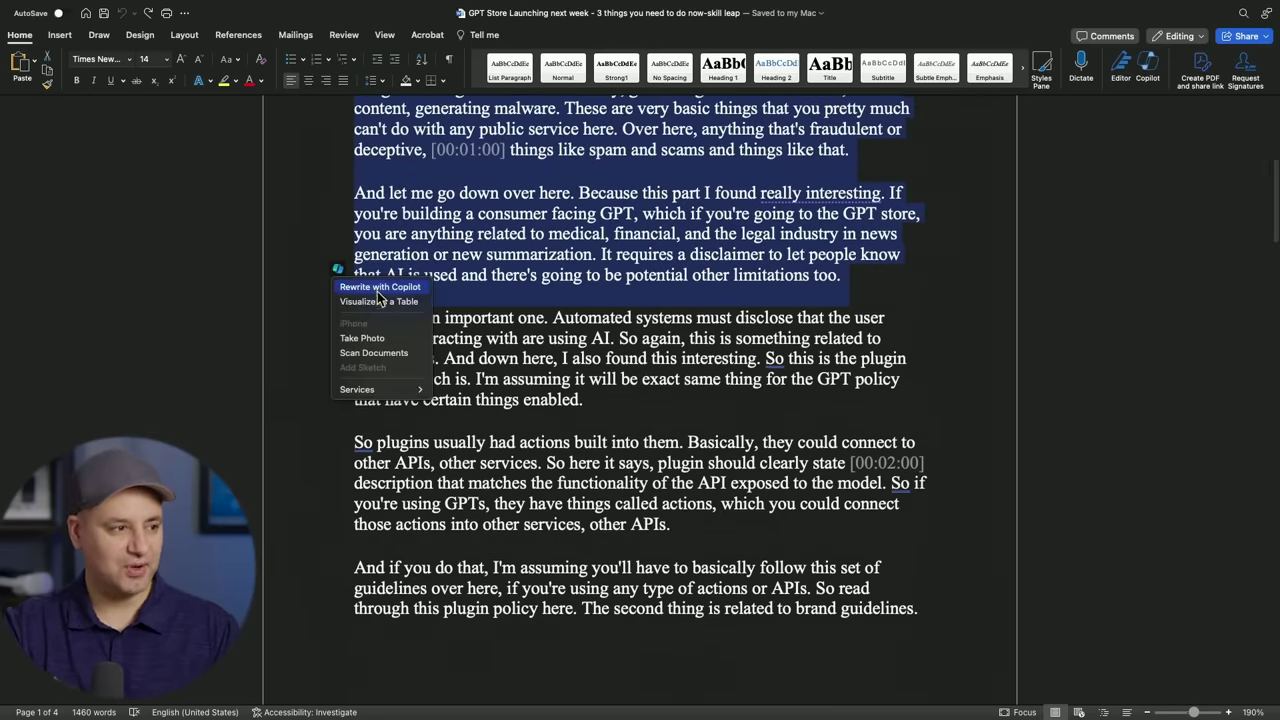
key(Escape)
click(684, 233)
scroll(684, 233, up, 3)
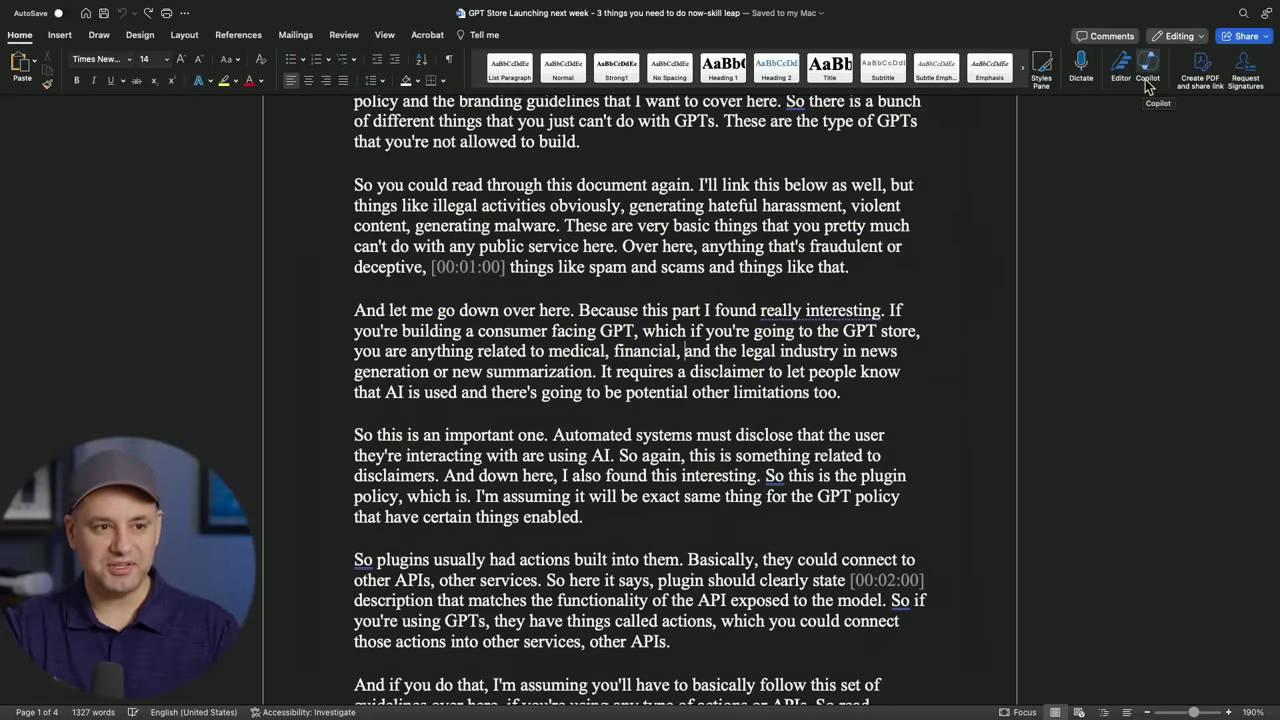
Step: Have Copilot summarize the document and read through the main ideas it lists
click(1147, 78)
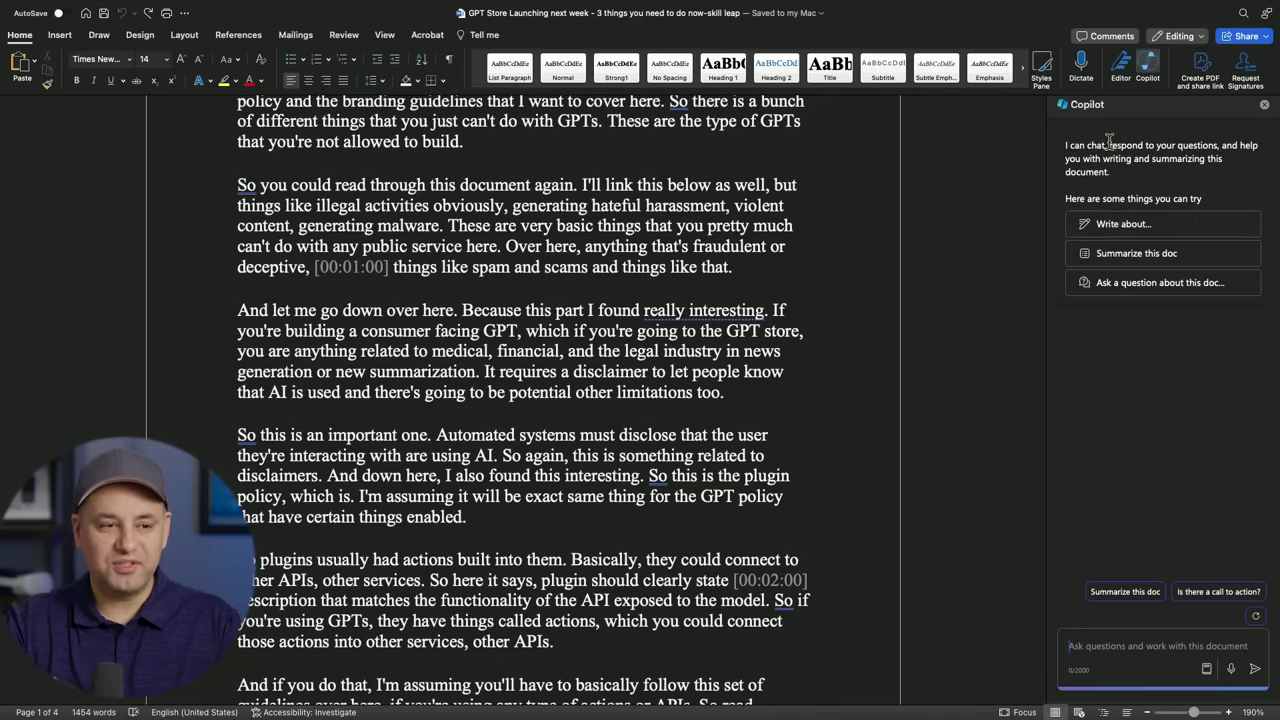
click(1127, 593)
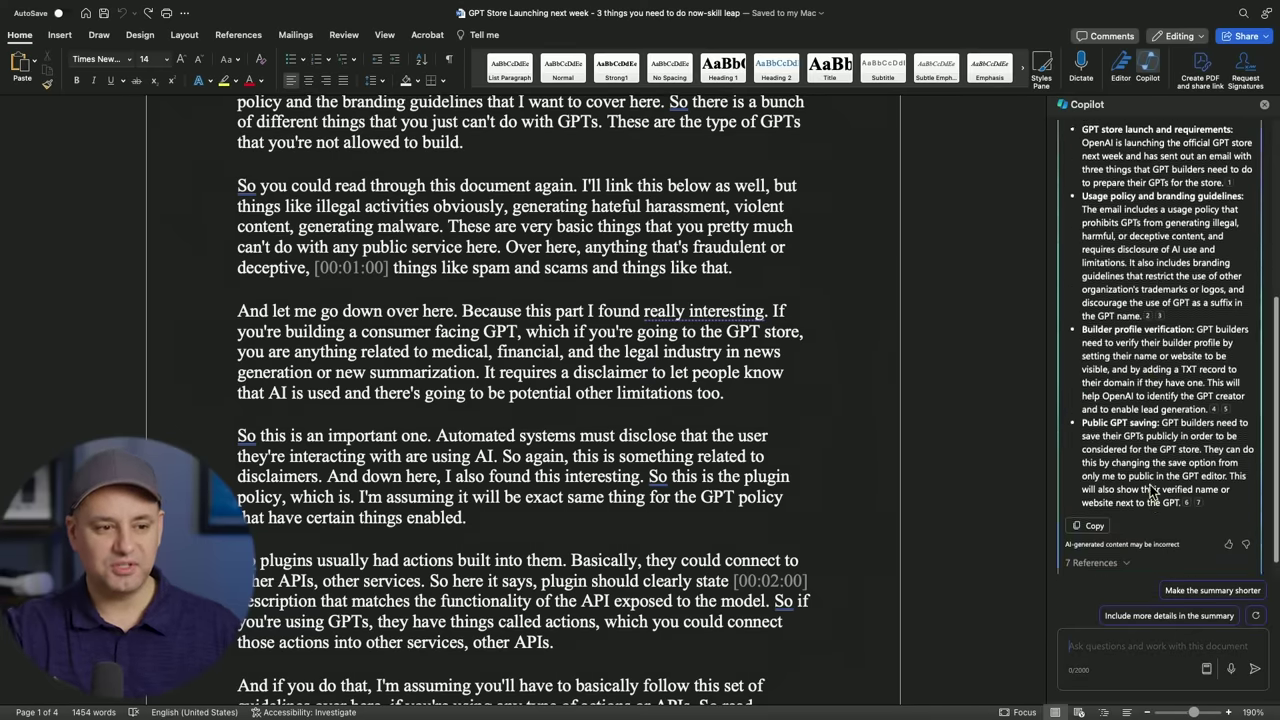
scroll(1152, 490, up, 3)
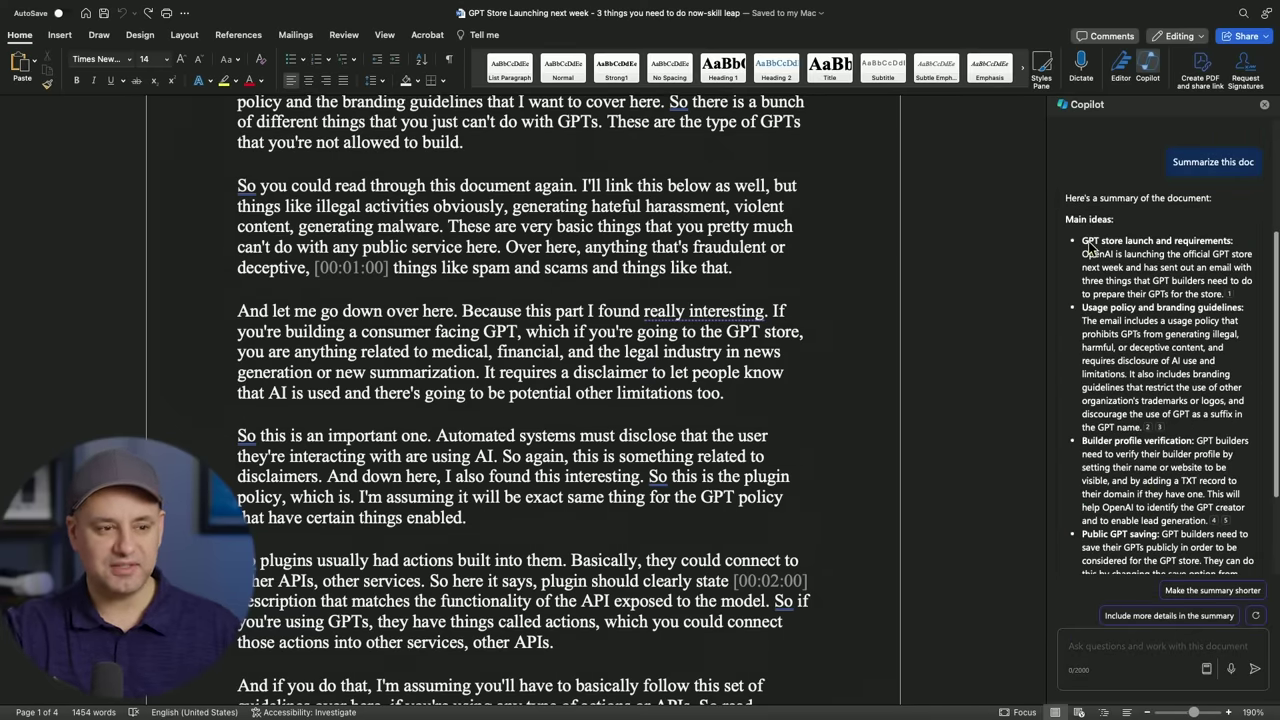
scroll(1147, 267, down, 2)
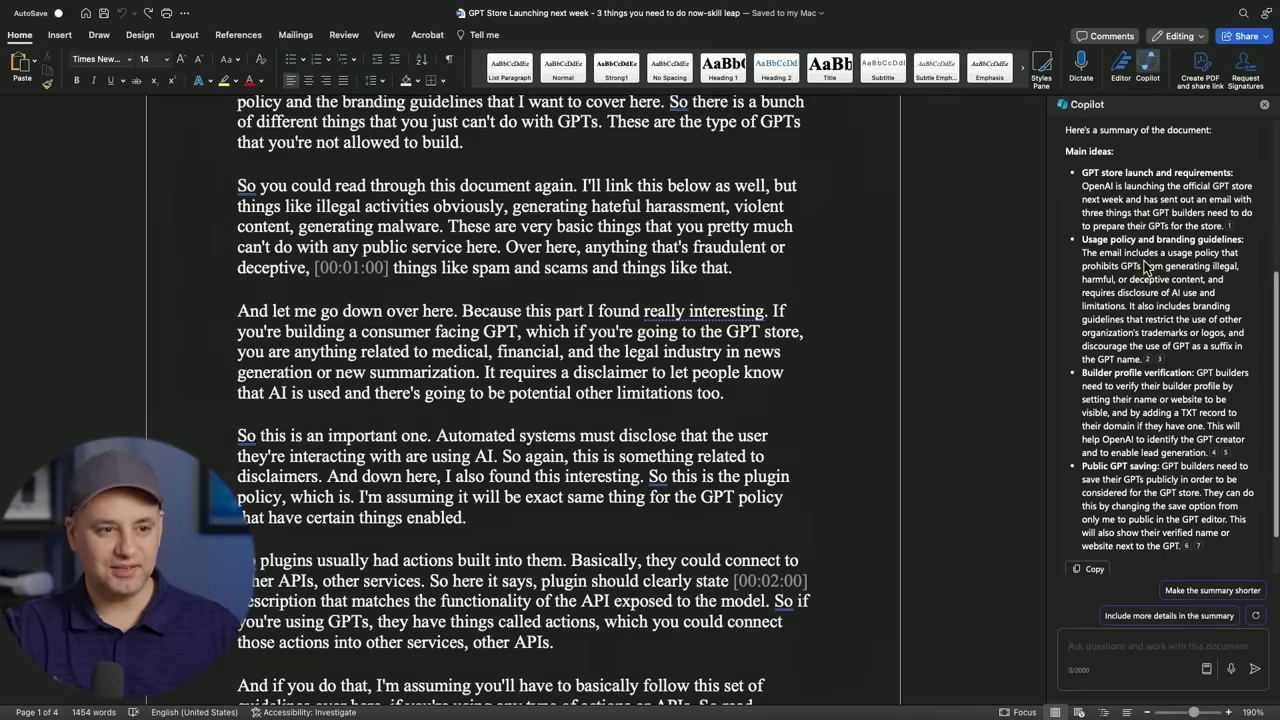
scroll(1147, 272, down, 1)
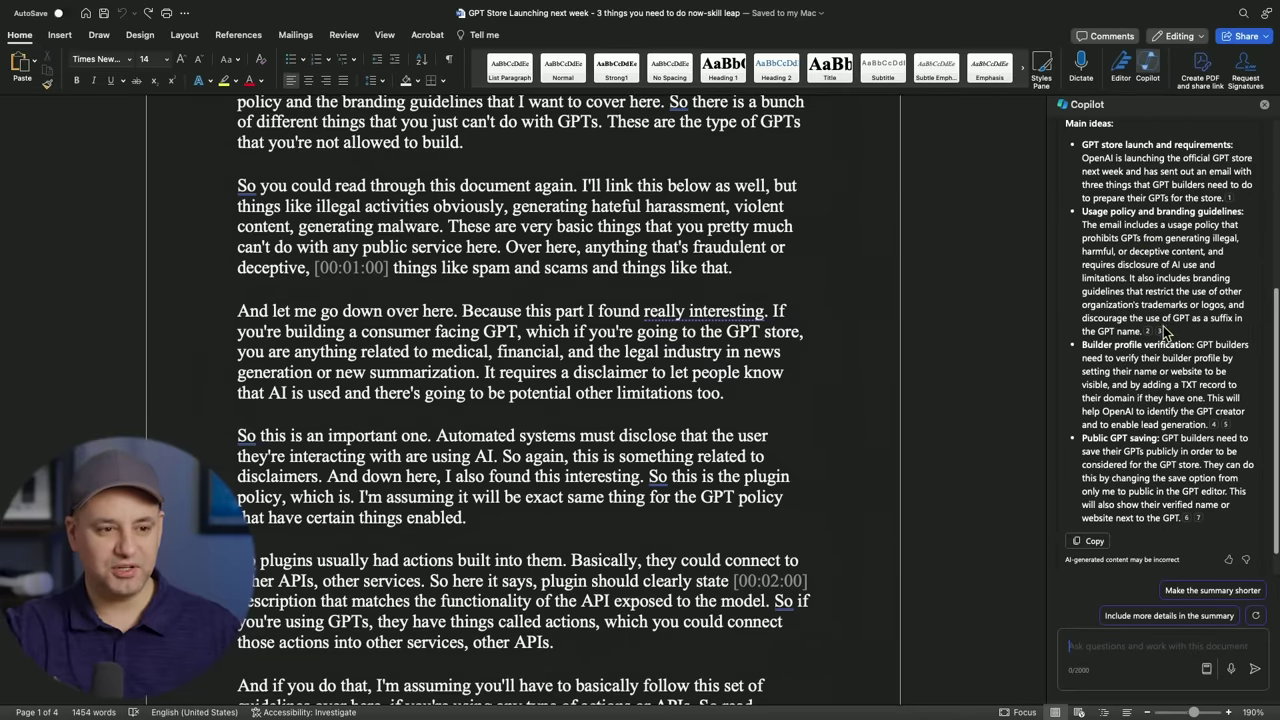
Step: Follow reference 2 of the usage policy summary point to its source paragraph in the document
mouse_move(1159, 332)
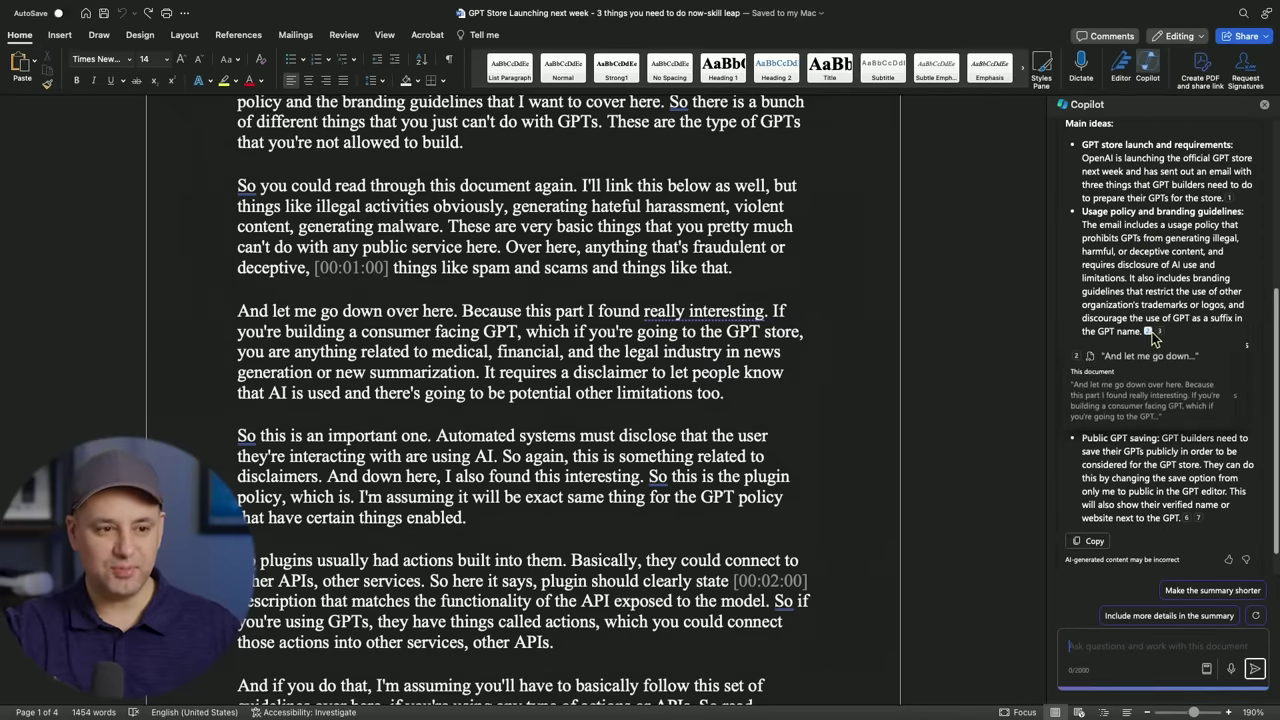
click(1150, 332)
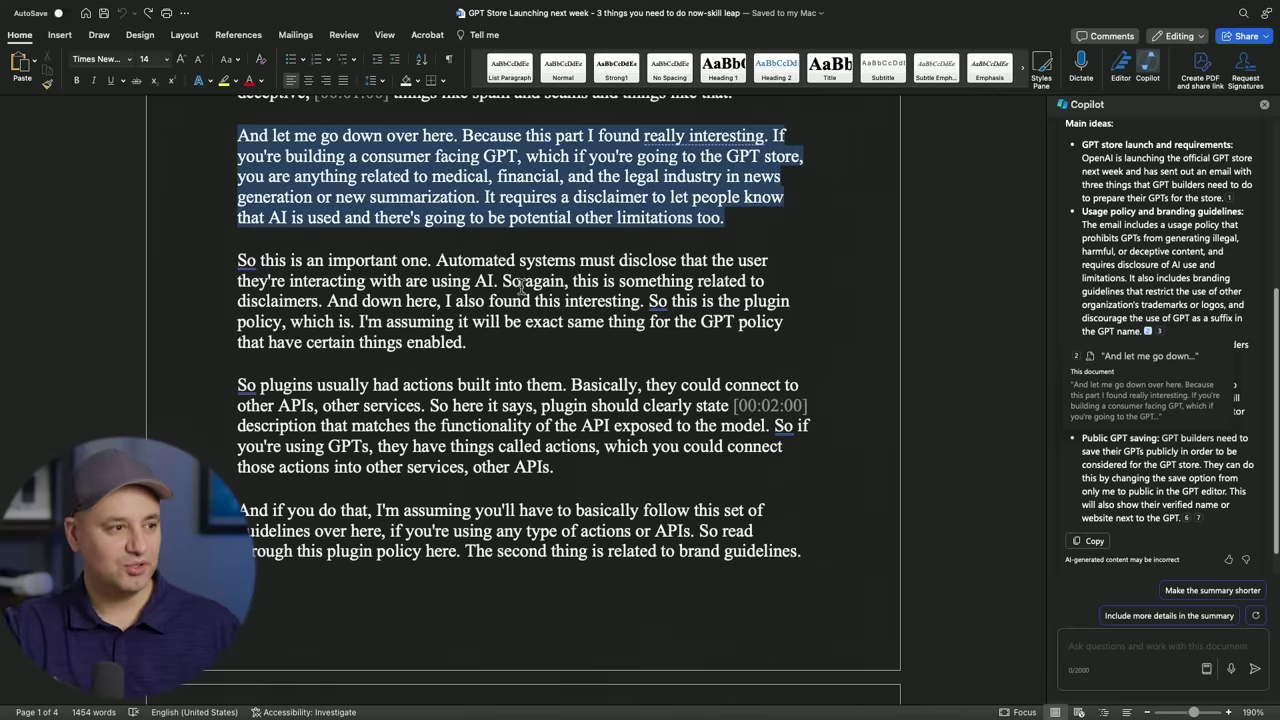
scroll(1160, 410, down, 1)
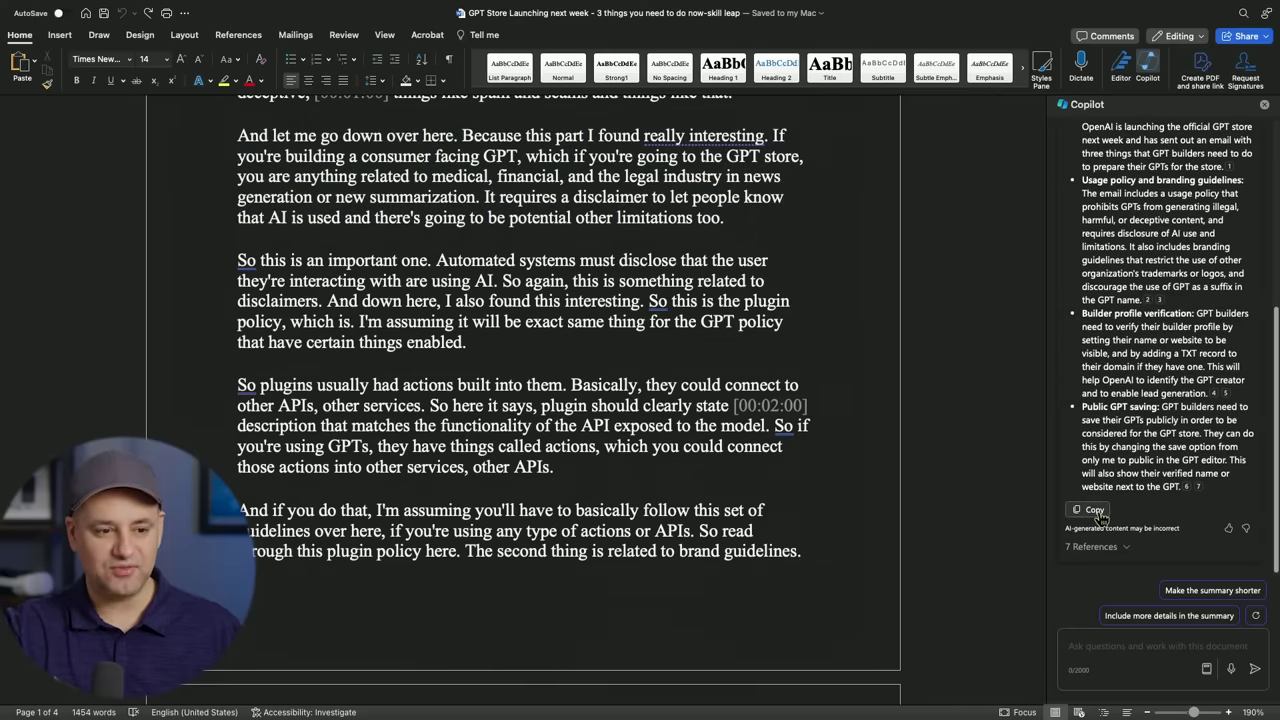
Step: Examine Copilot's example prompts in the Create, Understand and Ask categories
click(1206, 669)
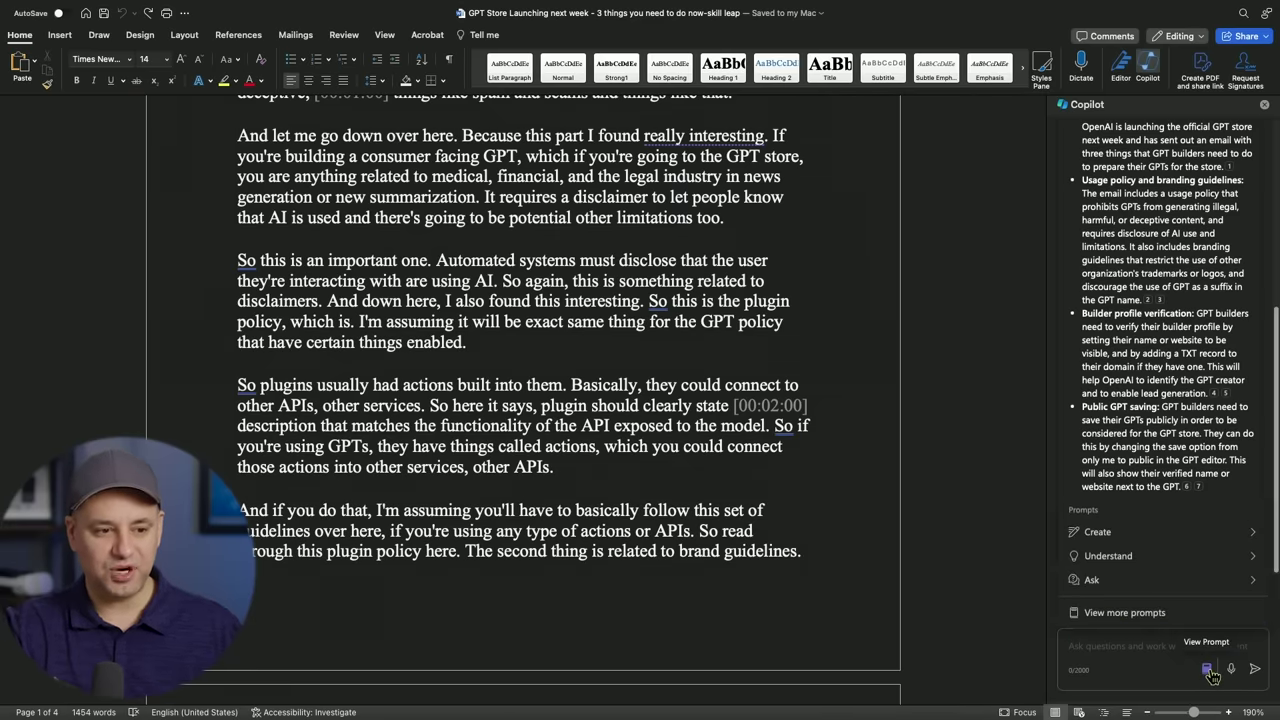
click(1187, 533)
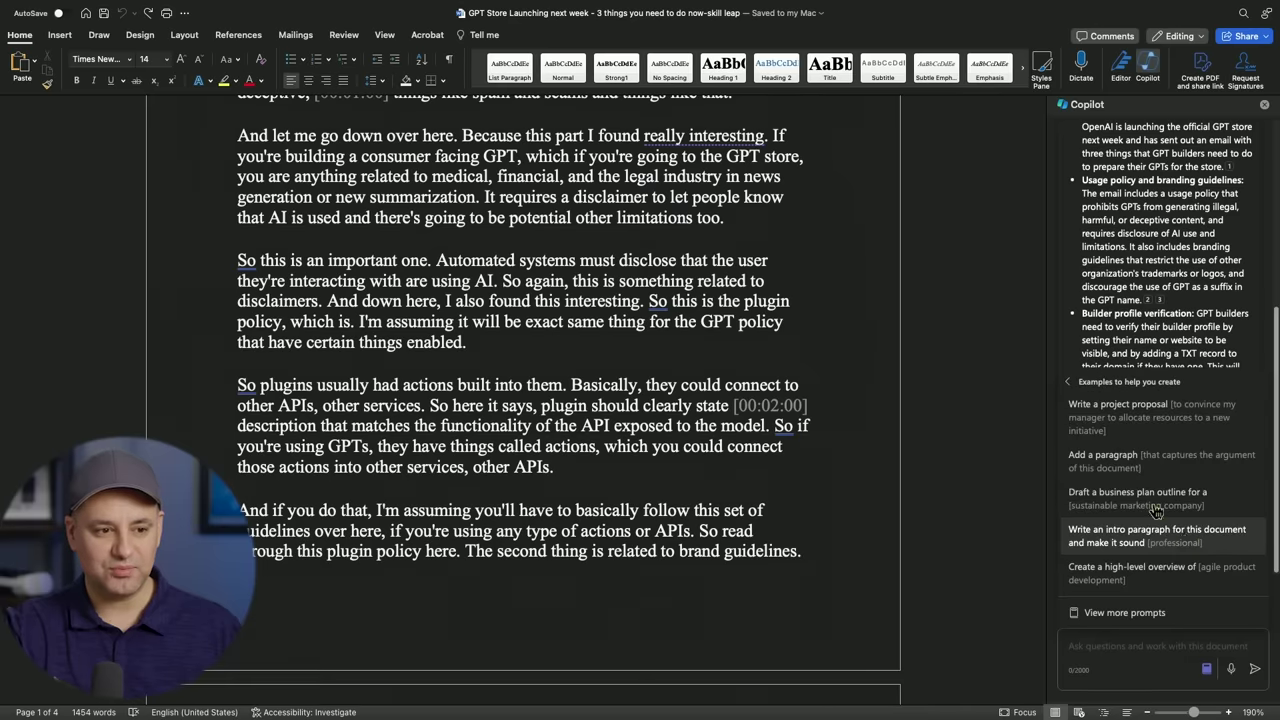
click(1069, 384)
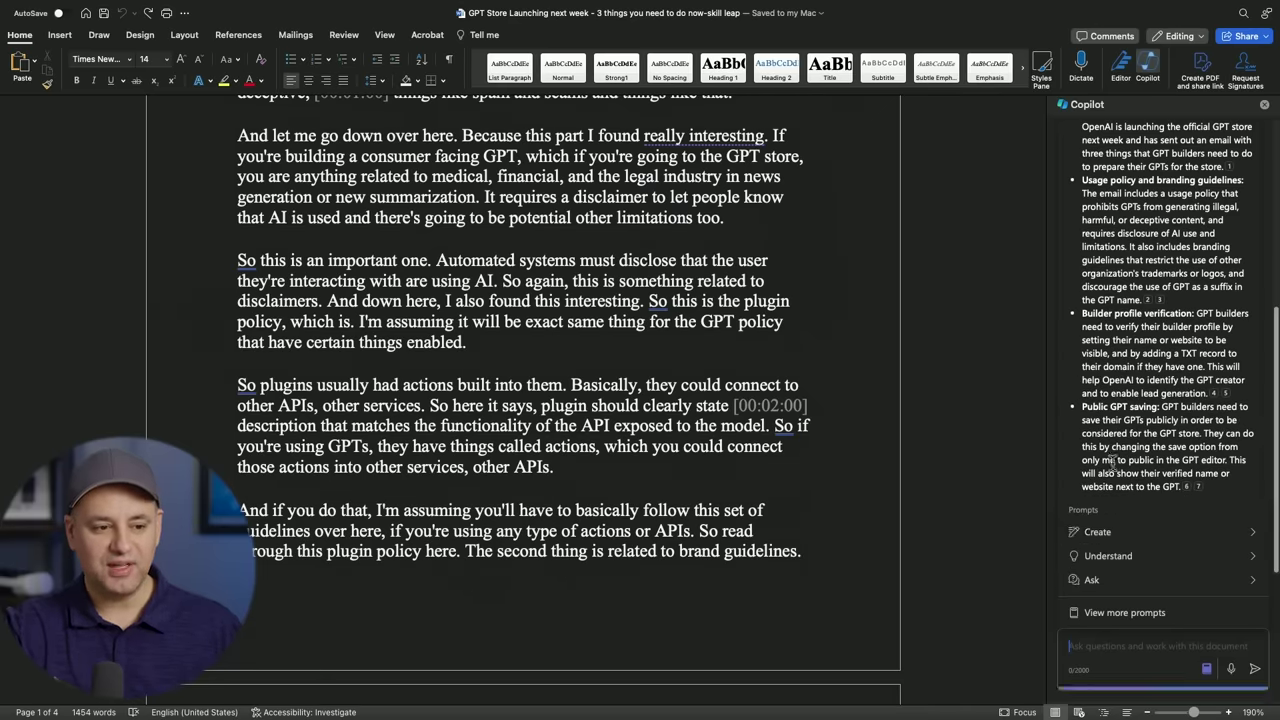
click(1178, 552)
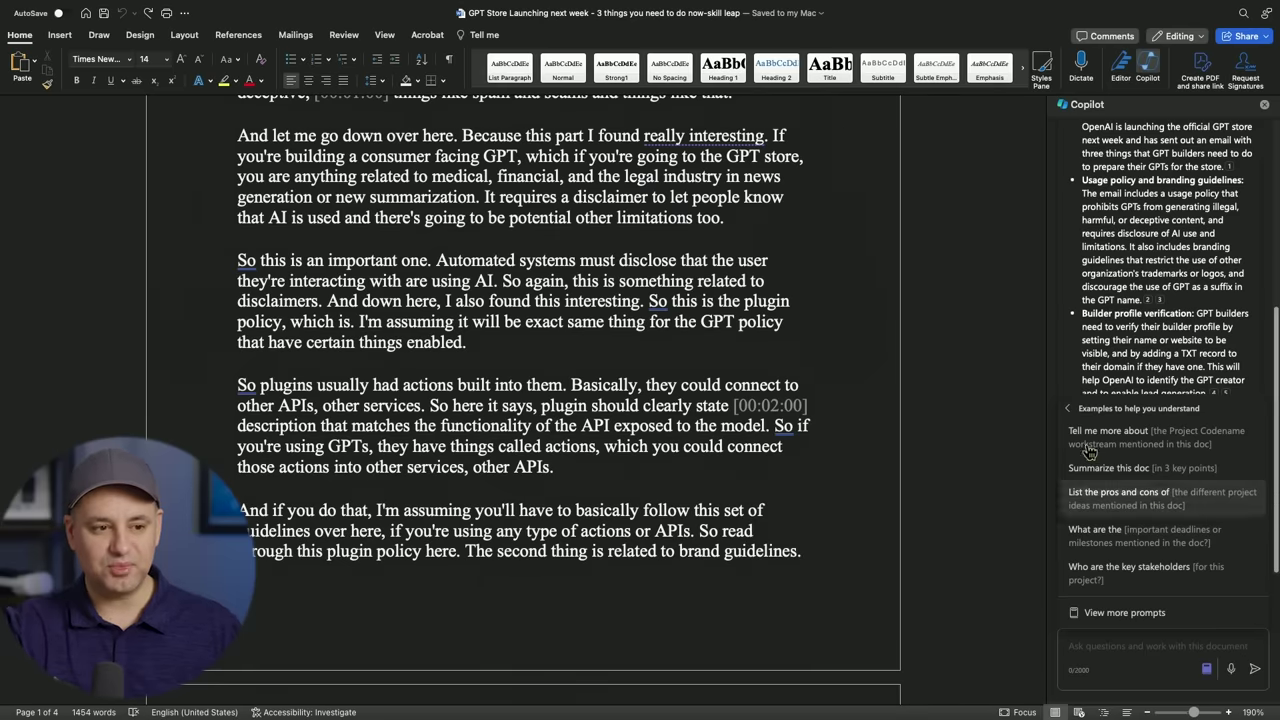
click(1068, 408)
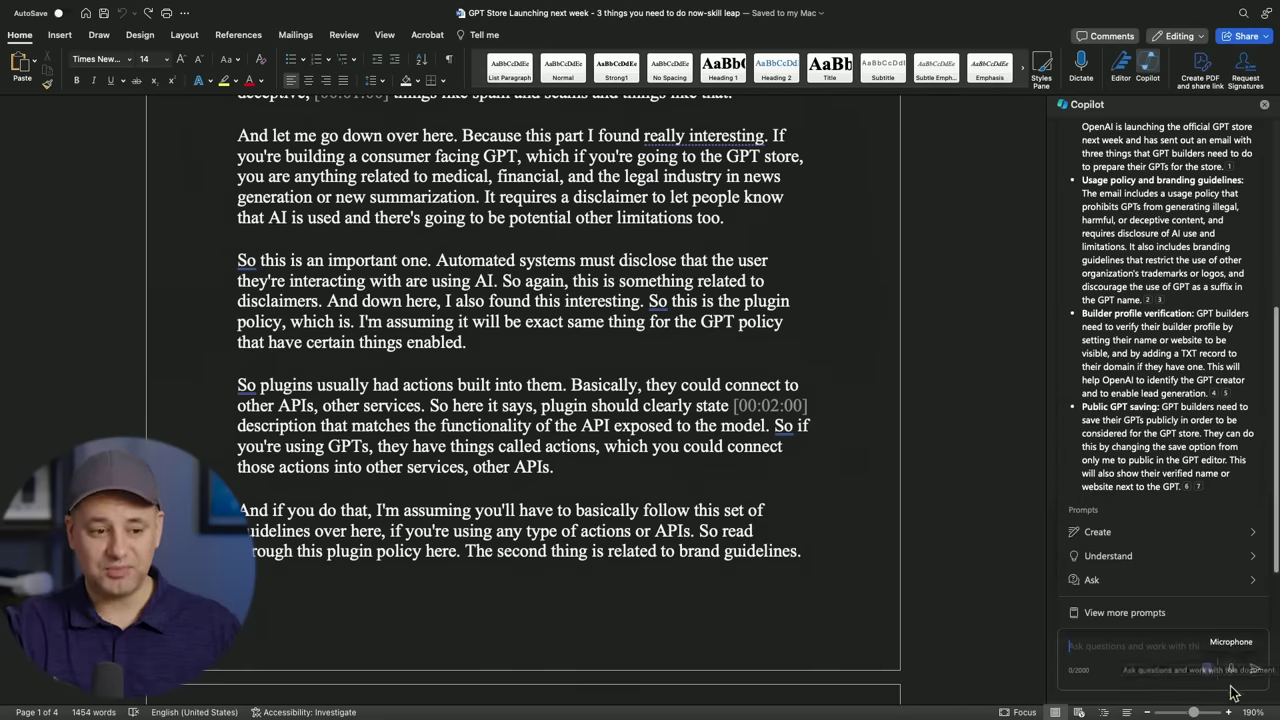
click(1206, 670)
click(1207, 670)
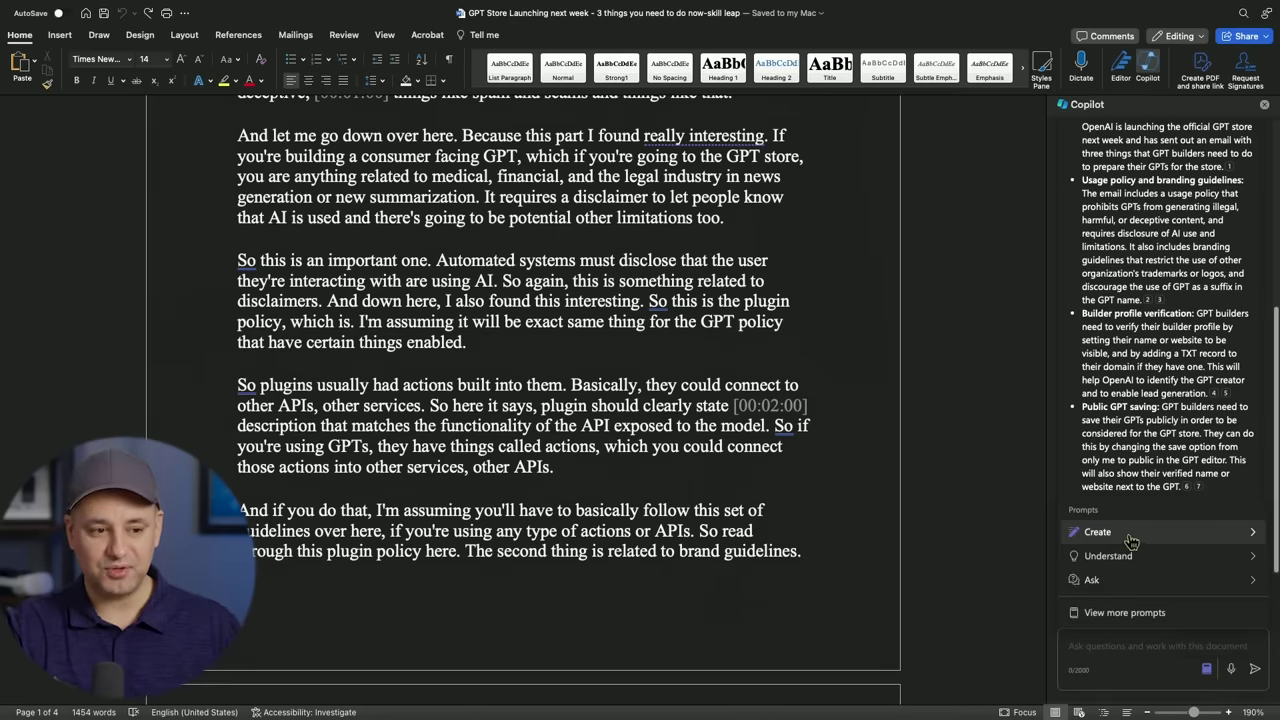
click(1101, 583)
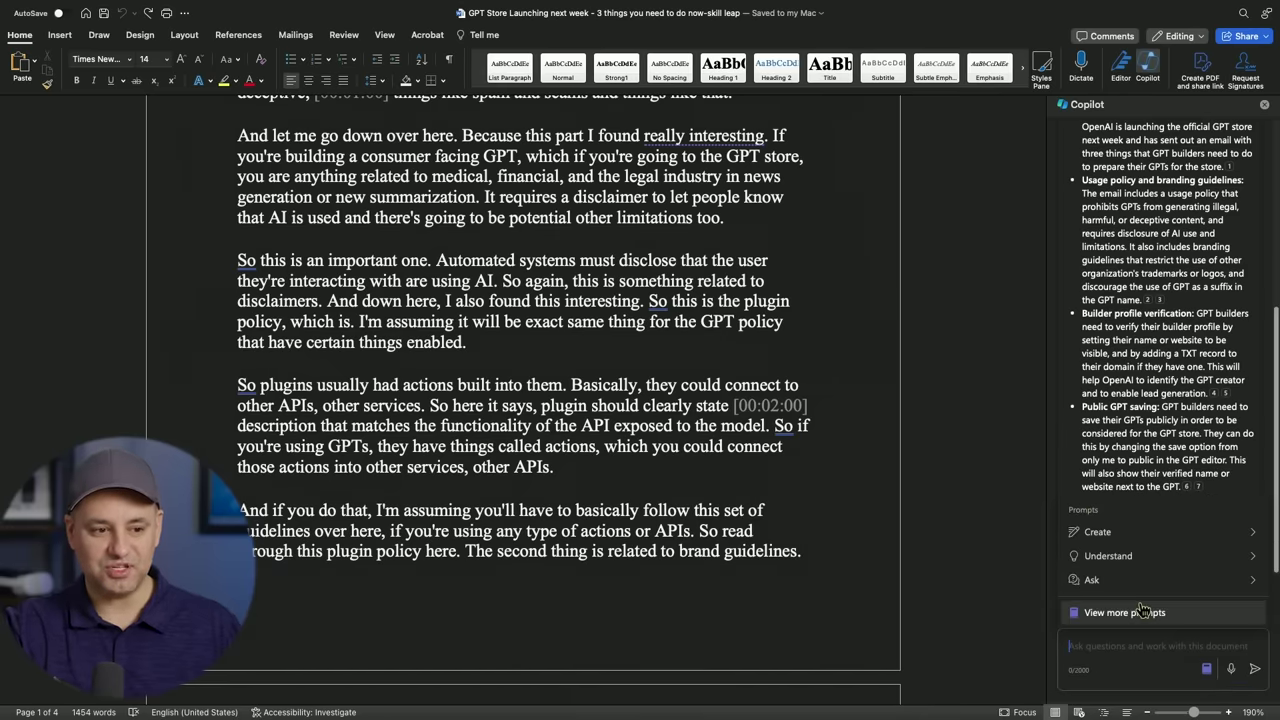
Step: Browse the additional prompts in Copilot Lab and choose the Improve this document prompt
click(1255, 641)
click(1206, 668)
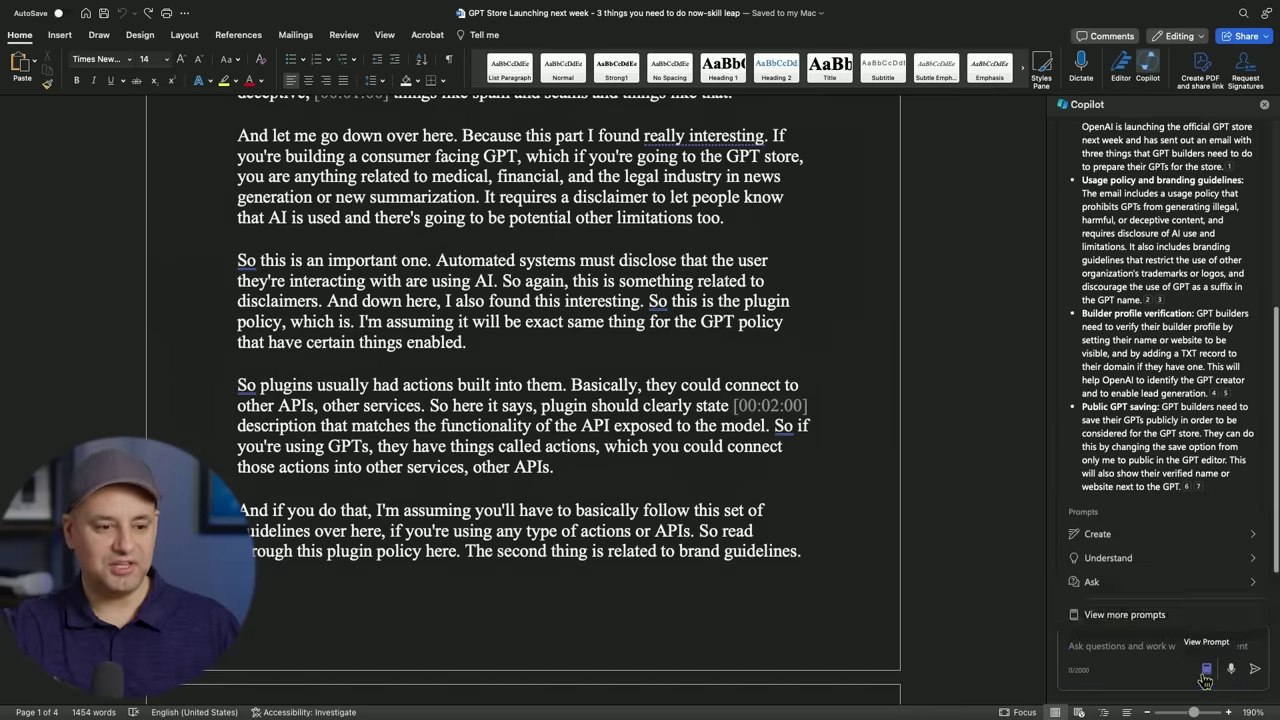
click(1112, 620)
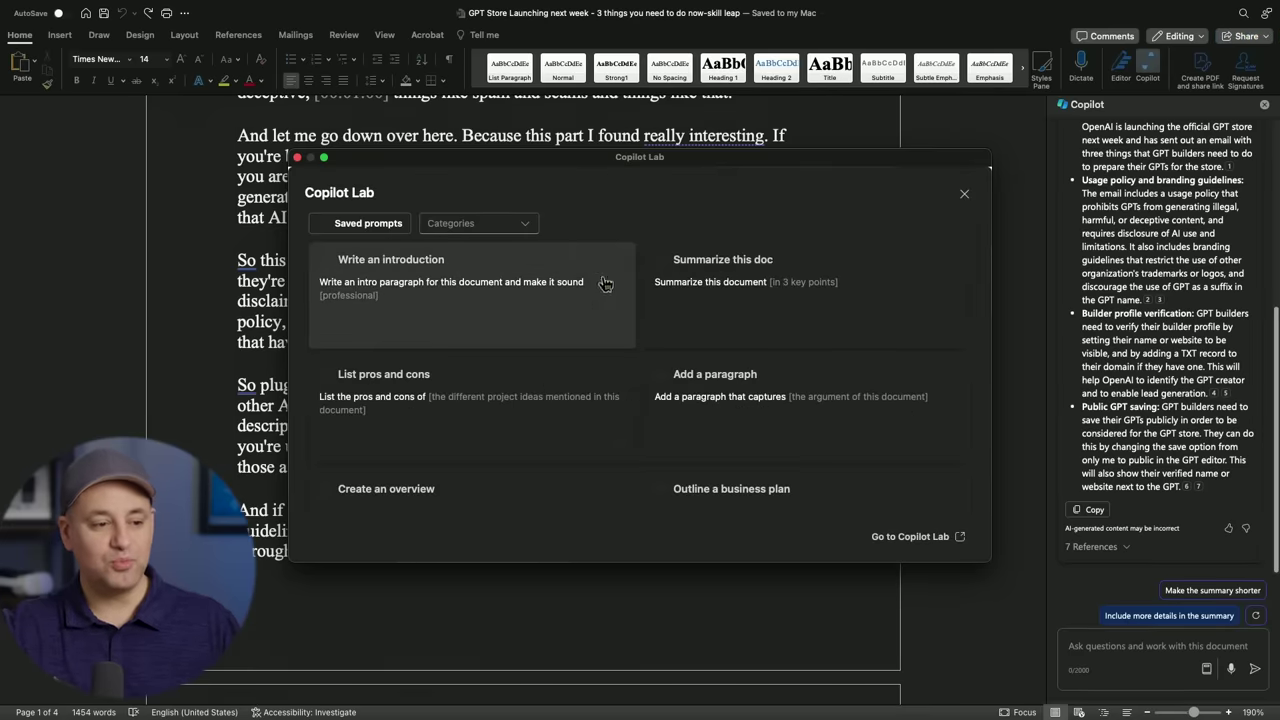
scroll(672, 330, down, 2)
scroll(670, 330, down, 10)
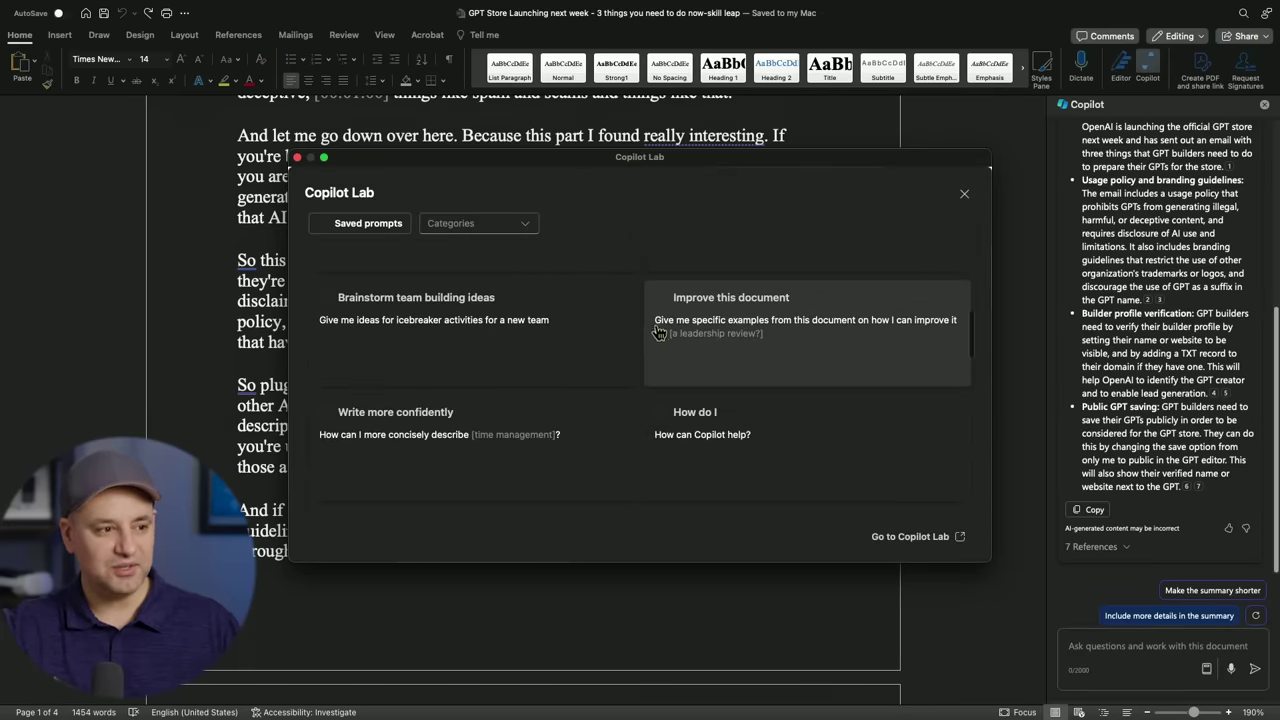
click(659, 303)
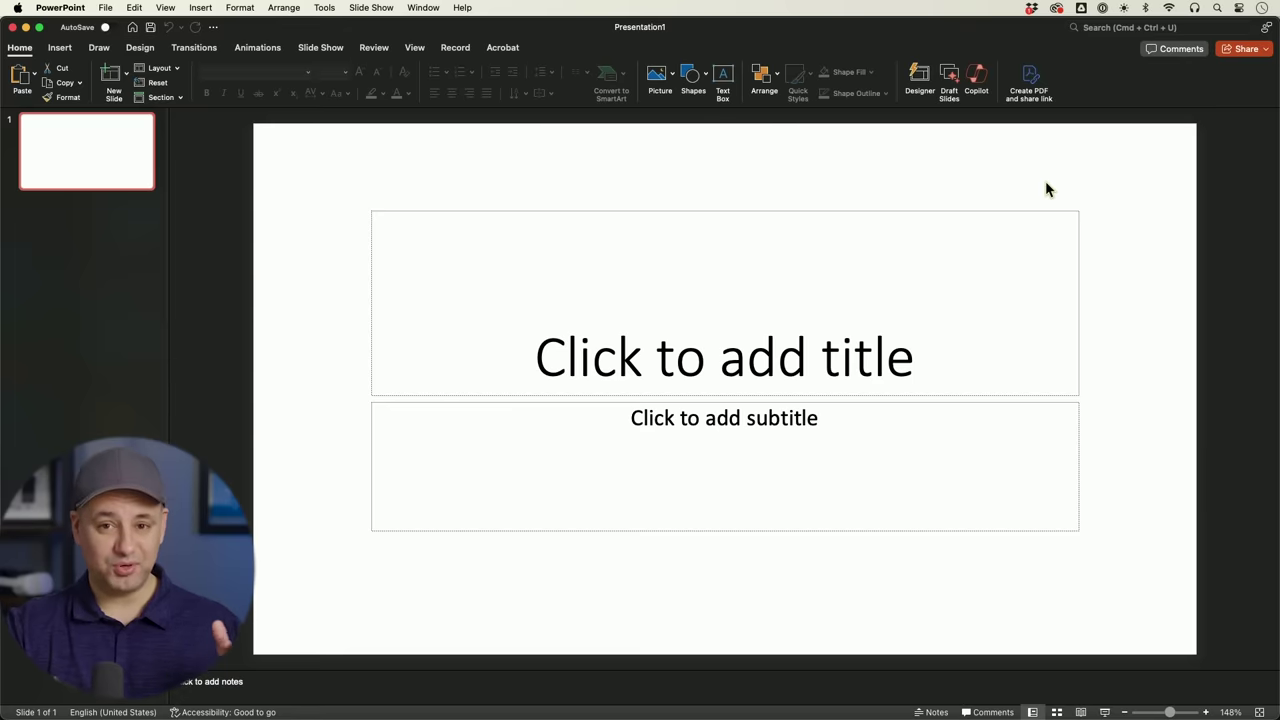
click(1099, 211)
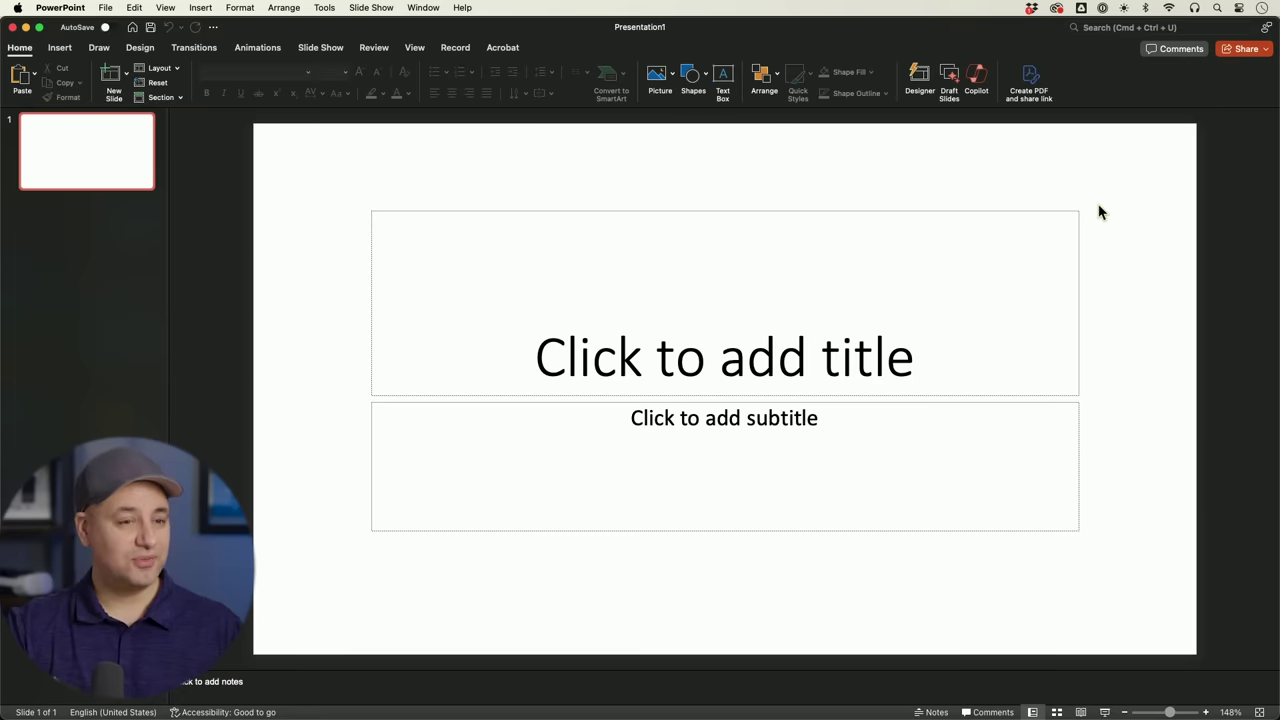
click(21, 50)
click(21, 50)
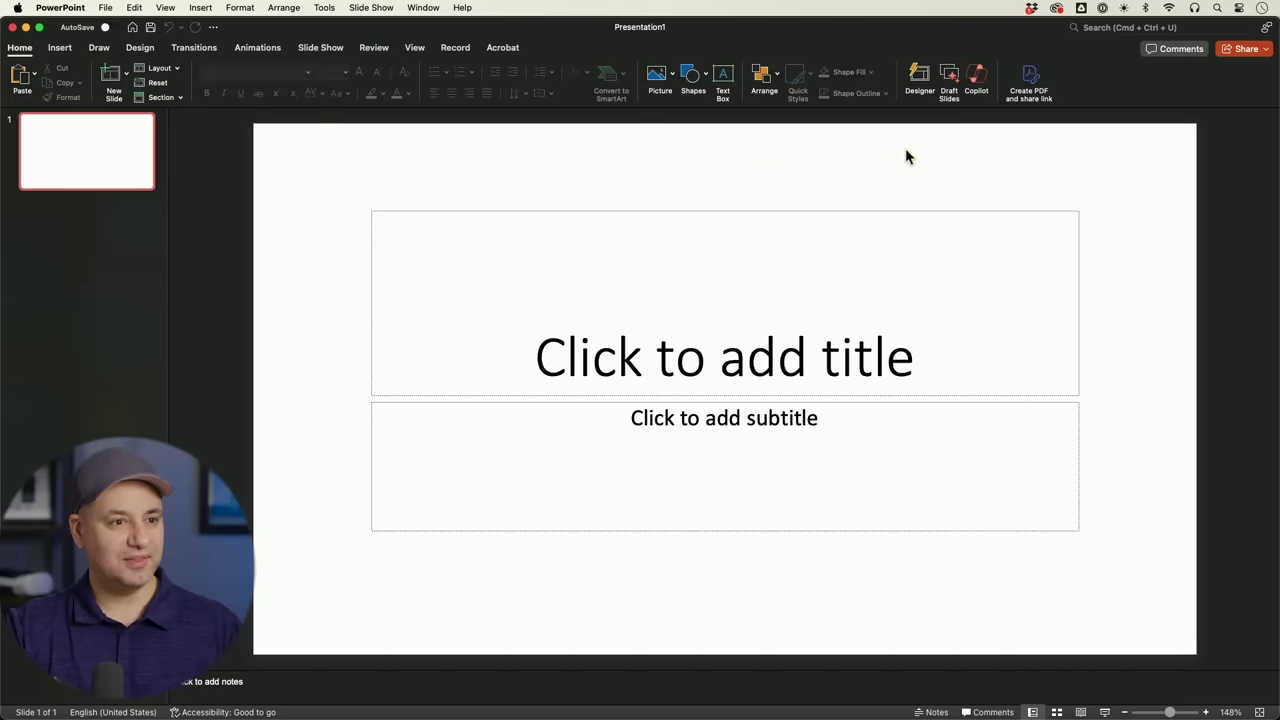
Step: Ask Copilot to "create an investor presentation about my e-learning platform, skill leap AI."
click(984, 87)
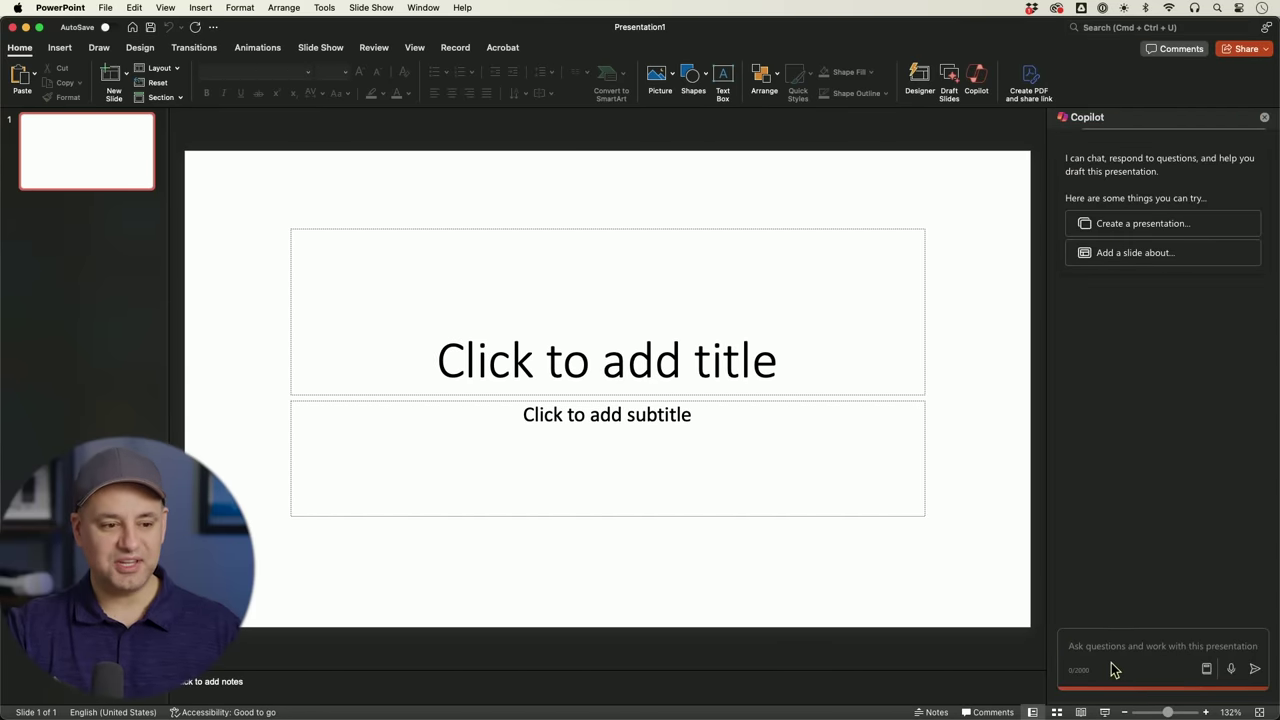
text(create an investor presentation about my e-learning platform, skill leap AI.)
key(Return)
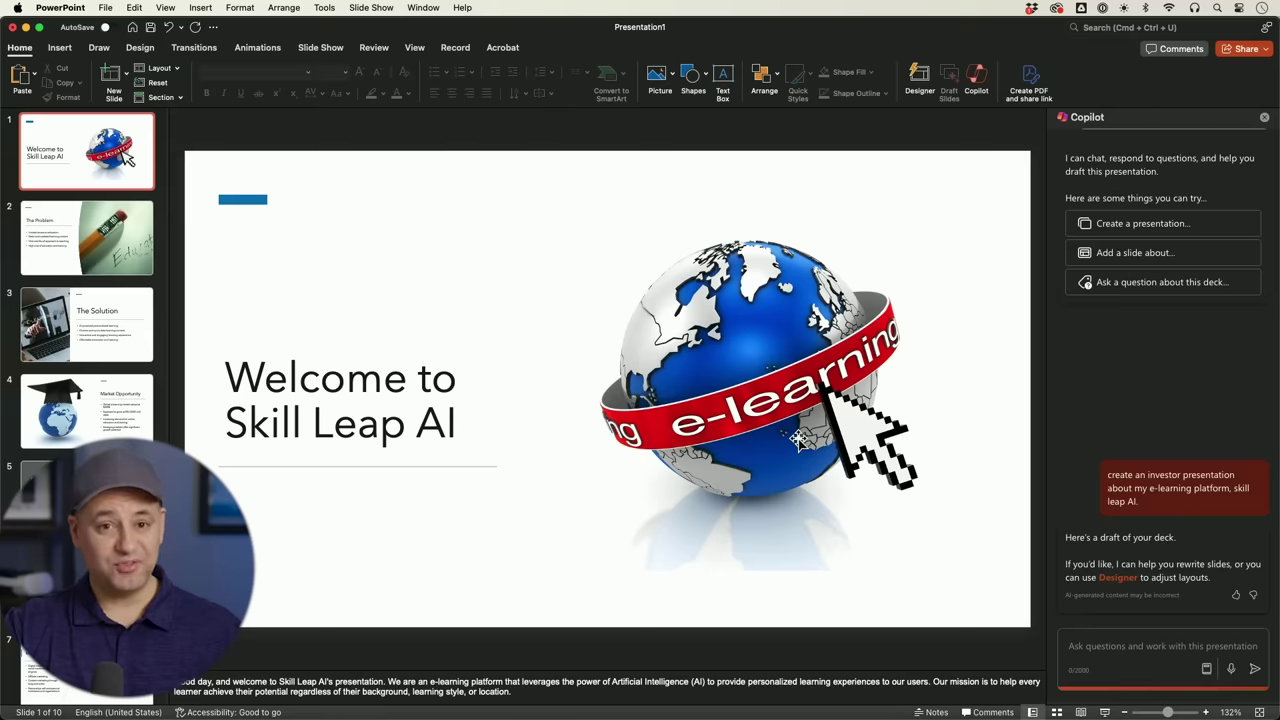
Step: Review the slides of the generated investor presentation through to the Call to Action slide and return to the title slide
click(88, 258)
key(Down)
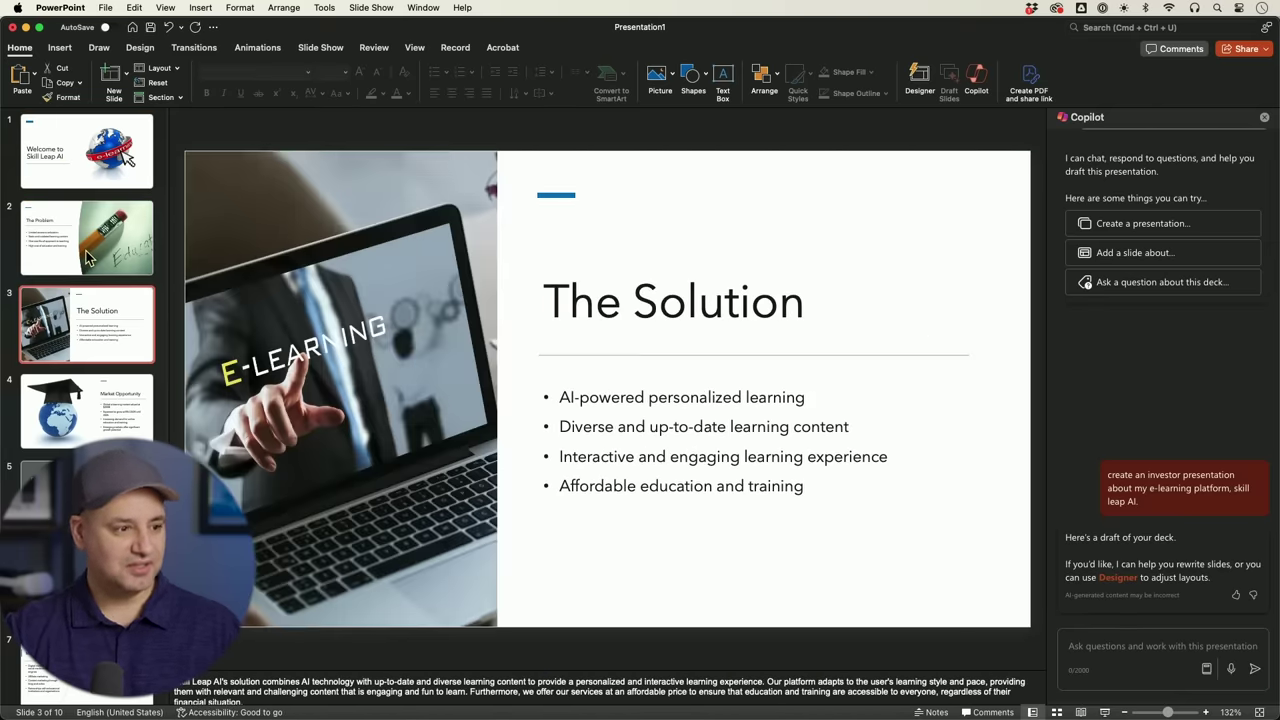
key(Down)
key(Down)
key(Down)
key(Down)
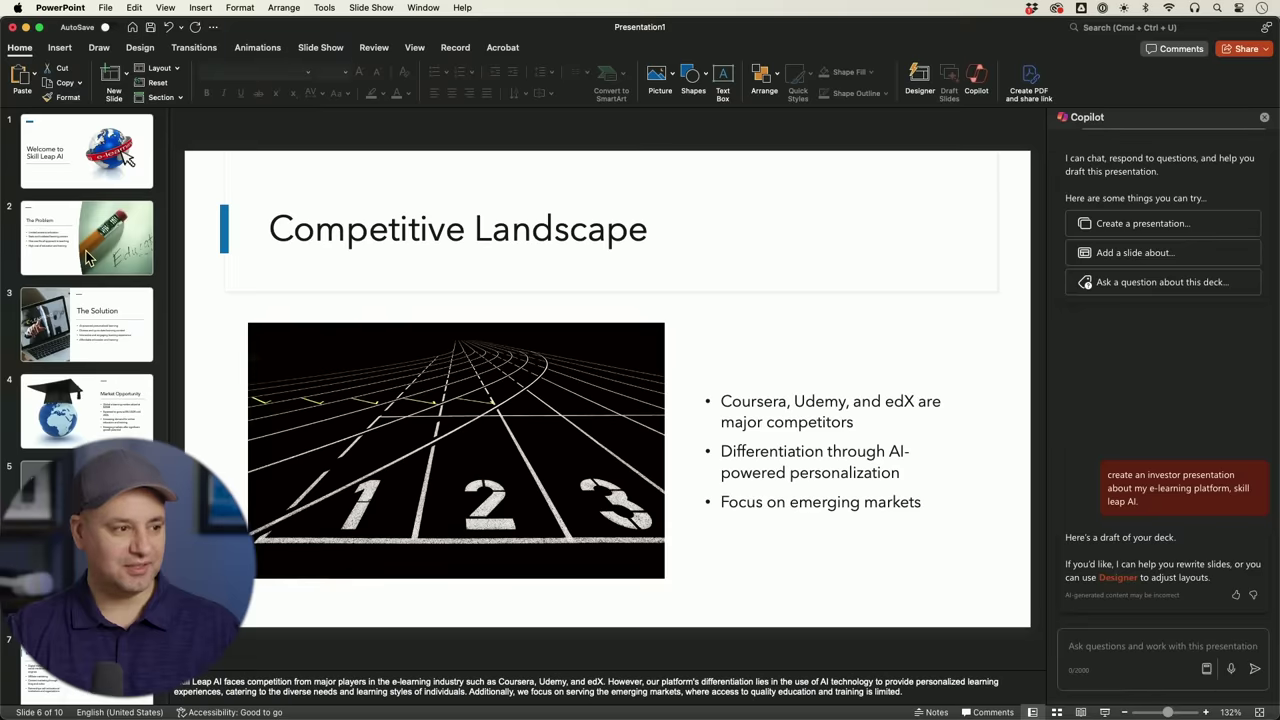
key(Down)
key(Down)
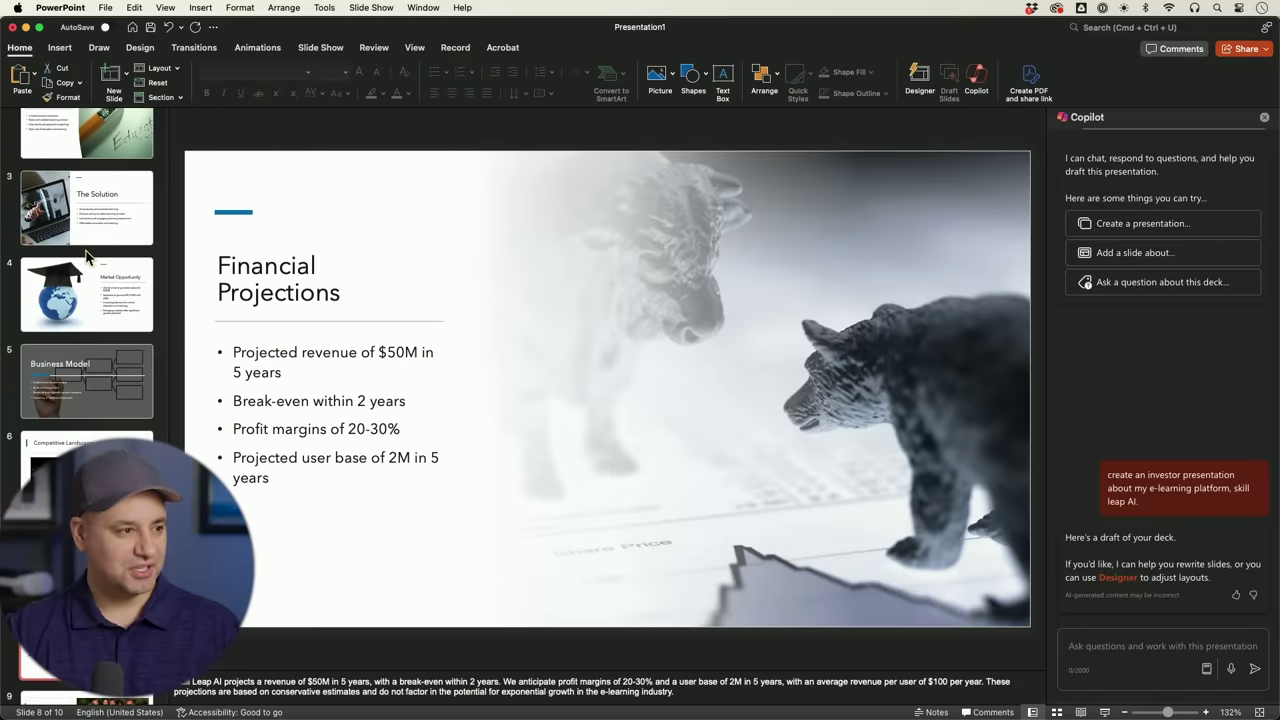
key(Down)
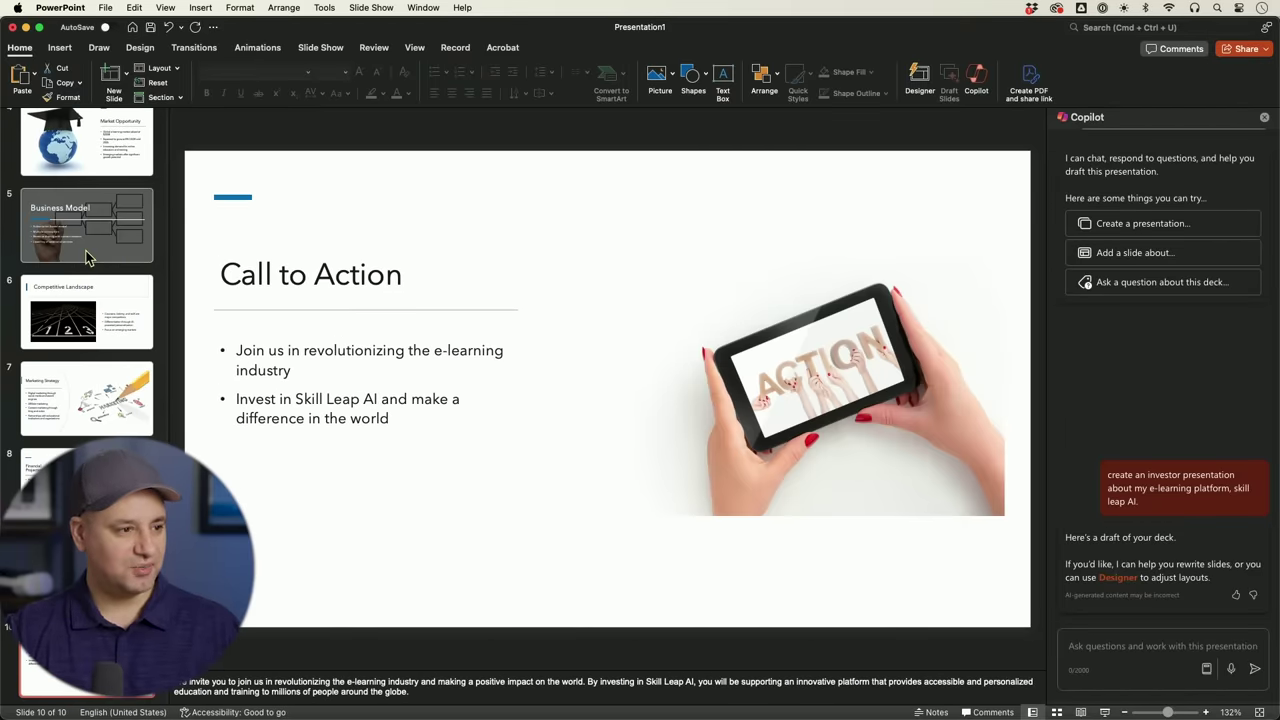
key(Up)
key(Up)
key(Up)
key(Up)
key(Up)
key(Up)
key(Up)
key(Up)
key(Up)
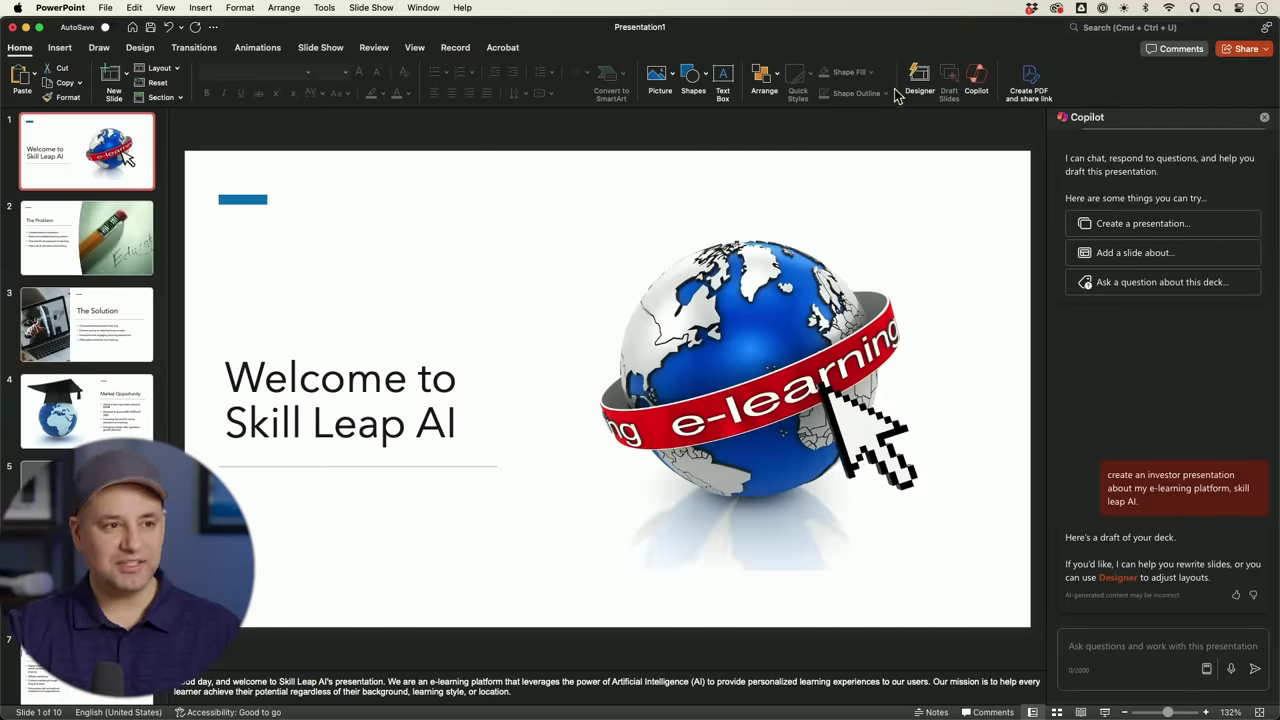
Step: Try several Designer ideas on the title slide and apply the layout with a dark left side and the globe at right
click(919, 80)
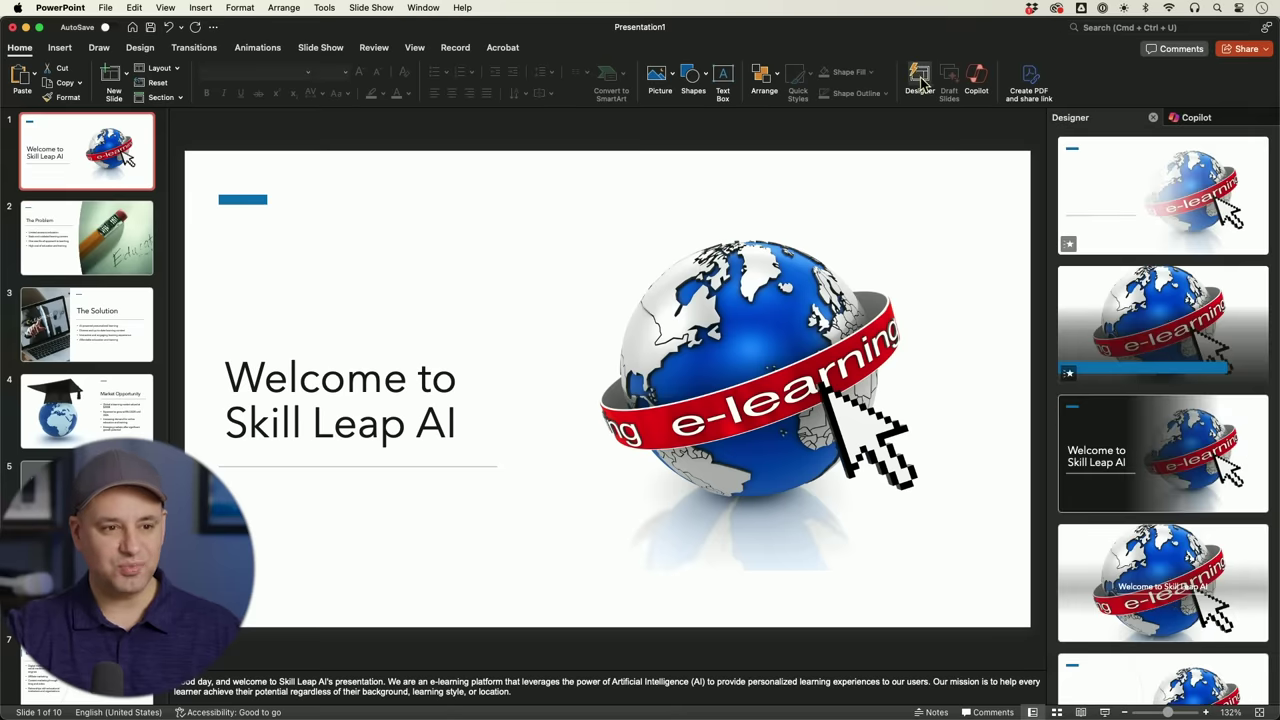
scroll(1175, 276, down, 5)
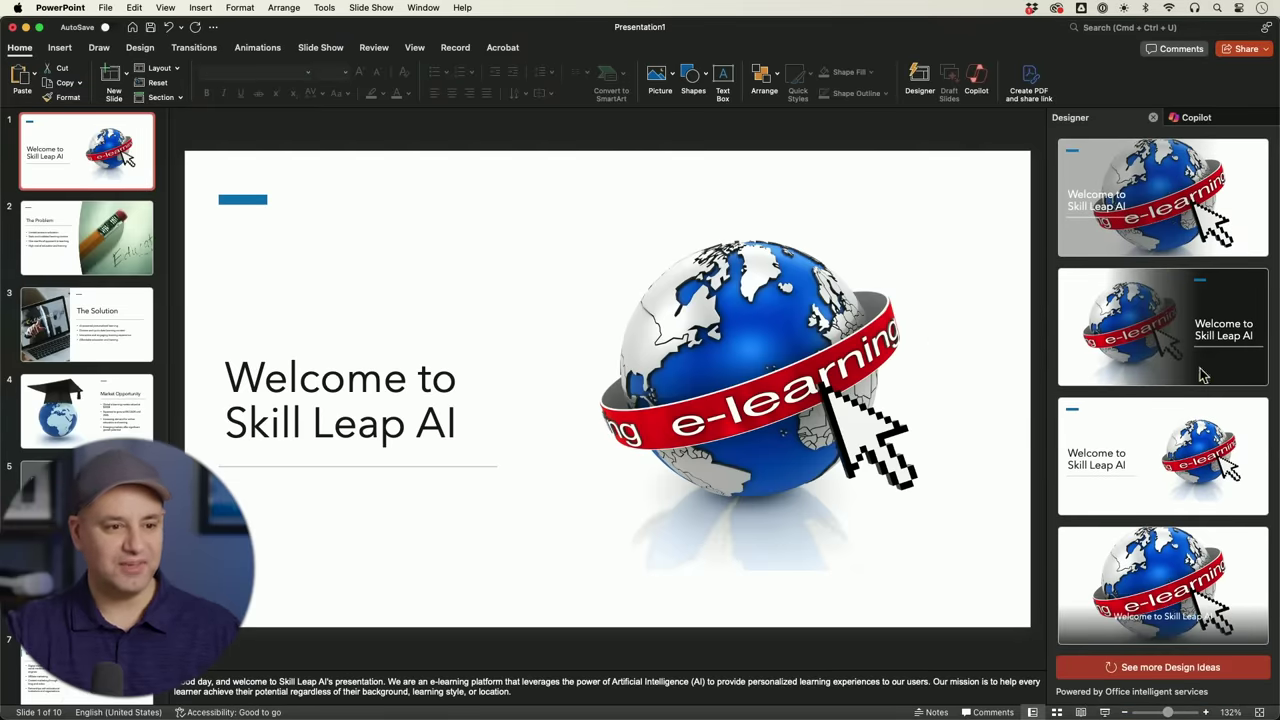
click(1152, 350)
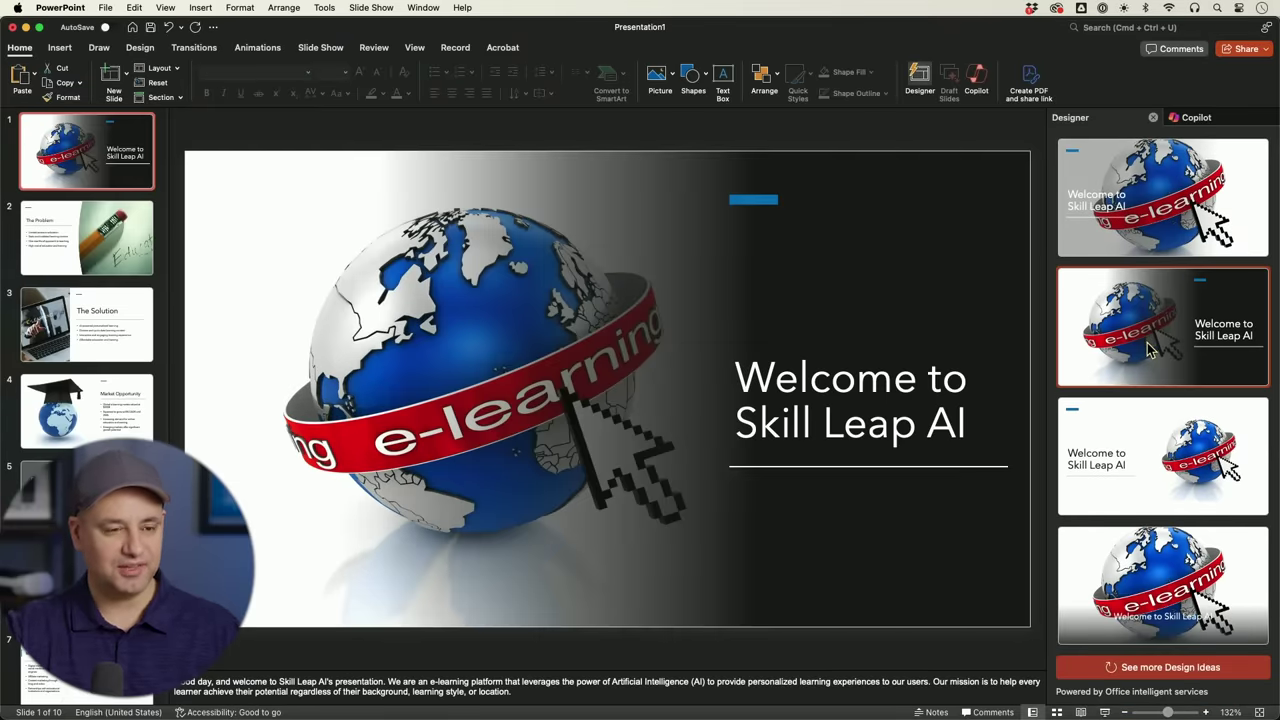
click(1117, 310)
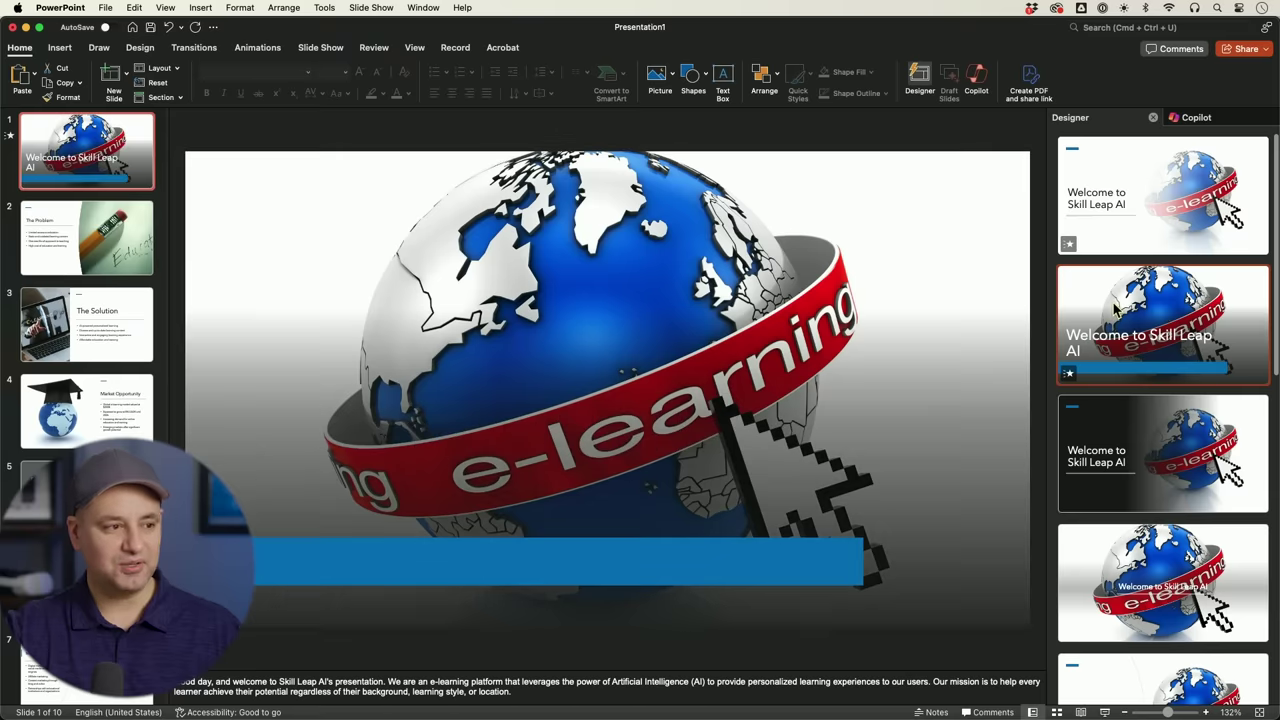
click(1148, 428)
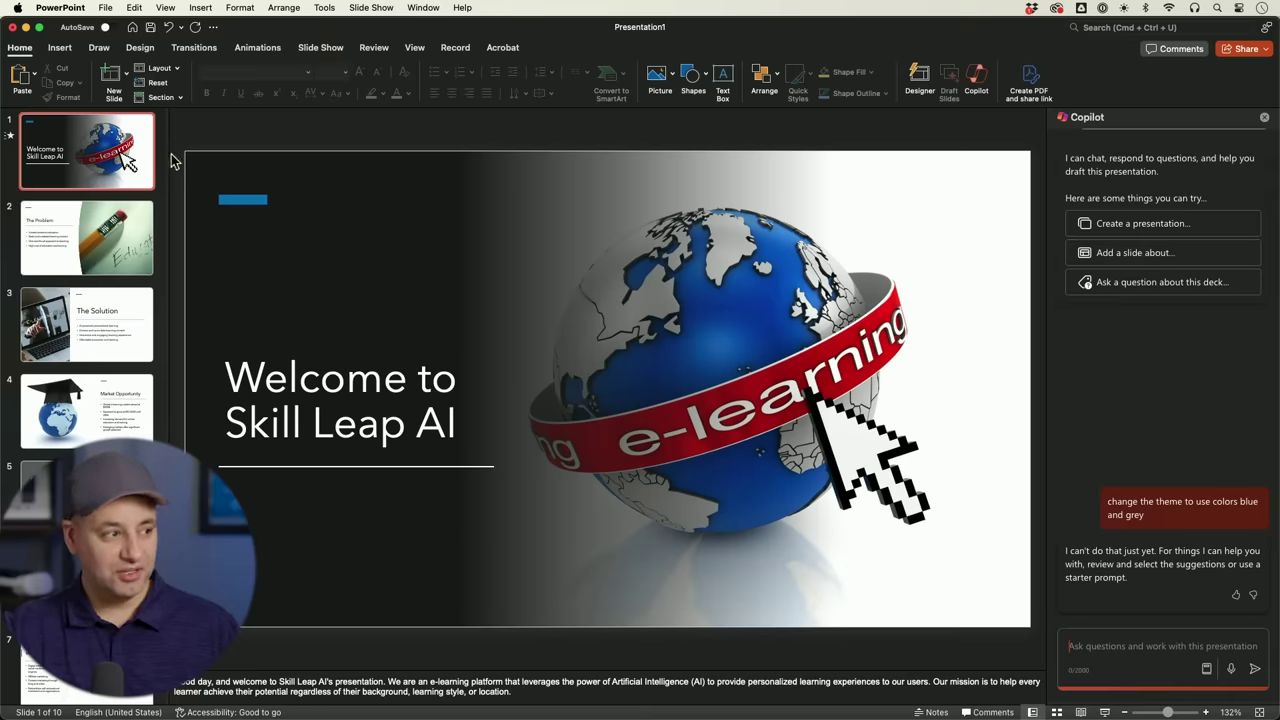
Step: Choose the suggested prompt for asking about this deck, then browse the additional presentation prompts in Copilot Lab and close it
click(1108, 289)
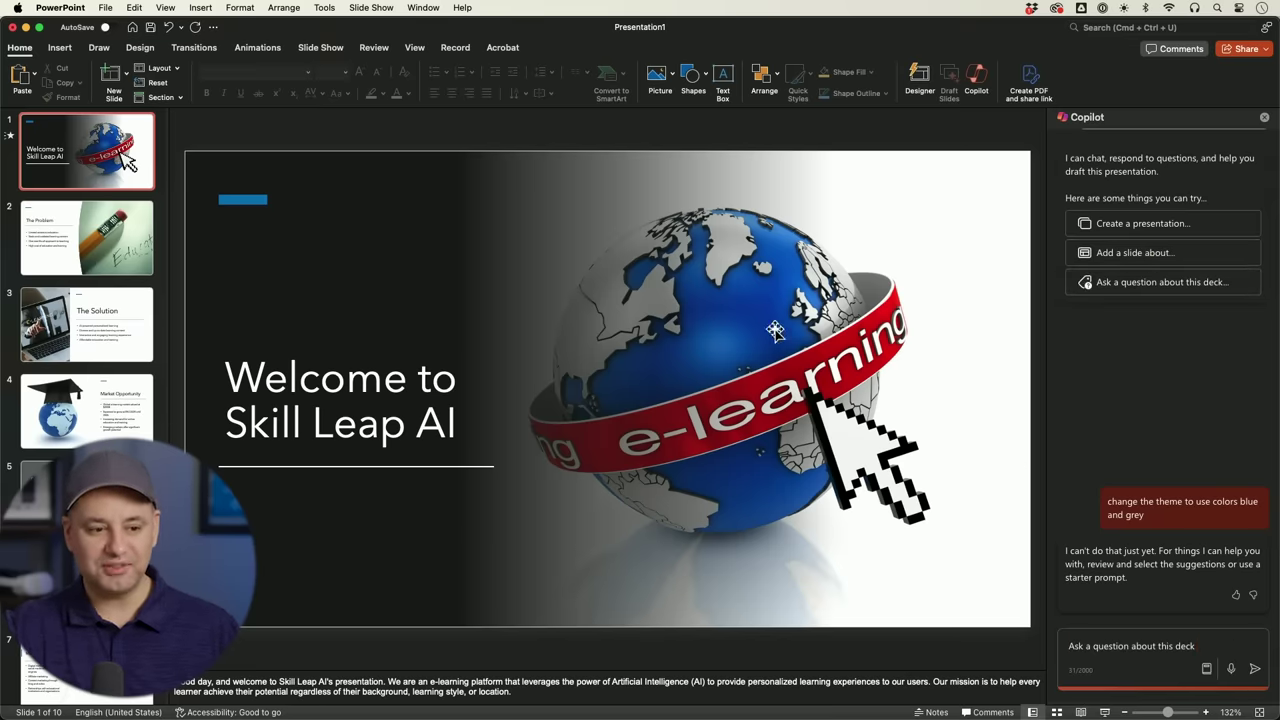
click(1206, 668)
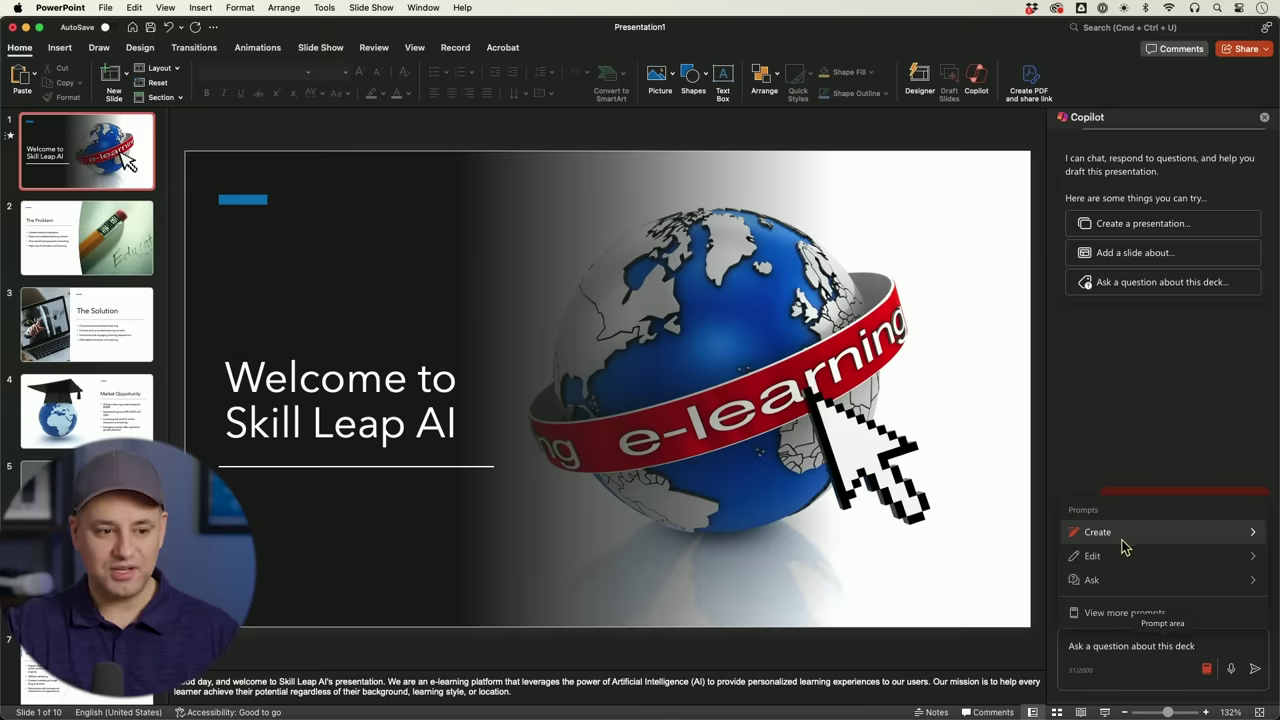
click(1108, 614)
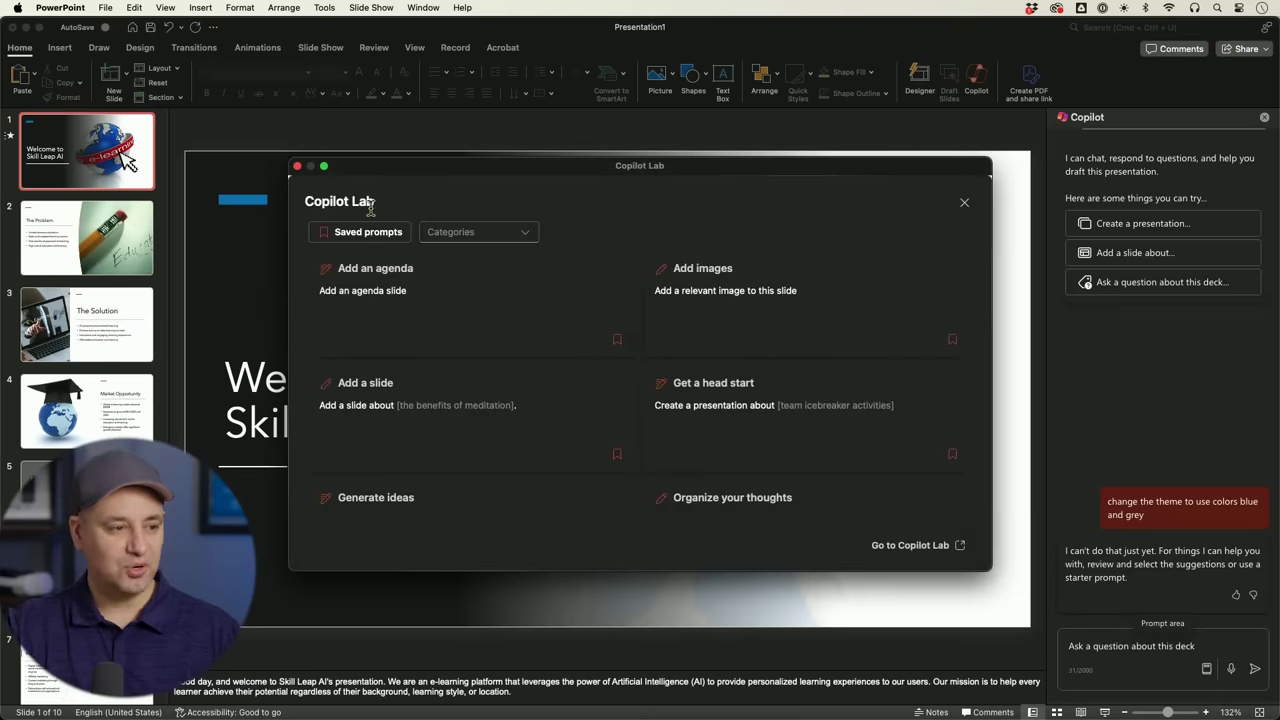
scroll(803, 344, down, 5)
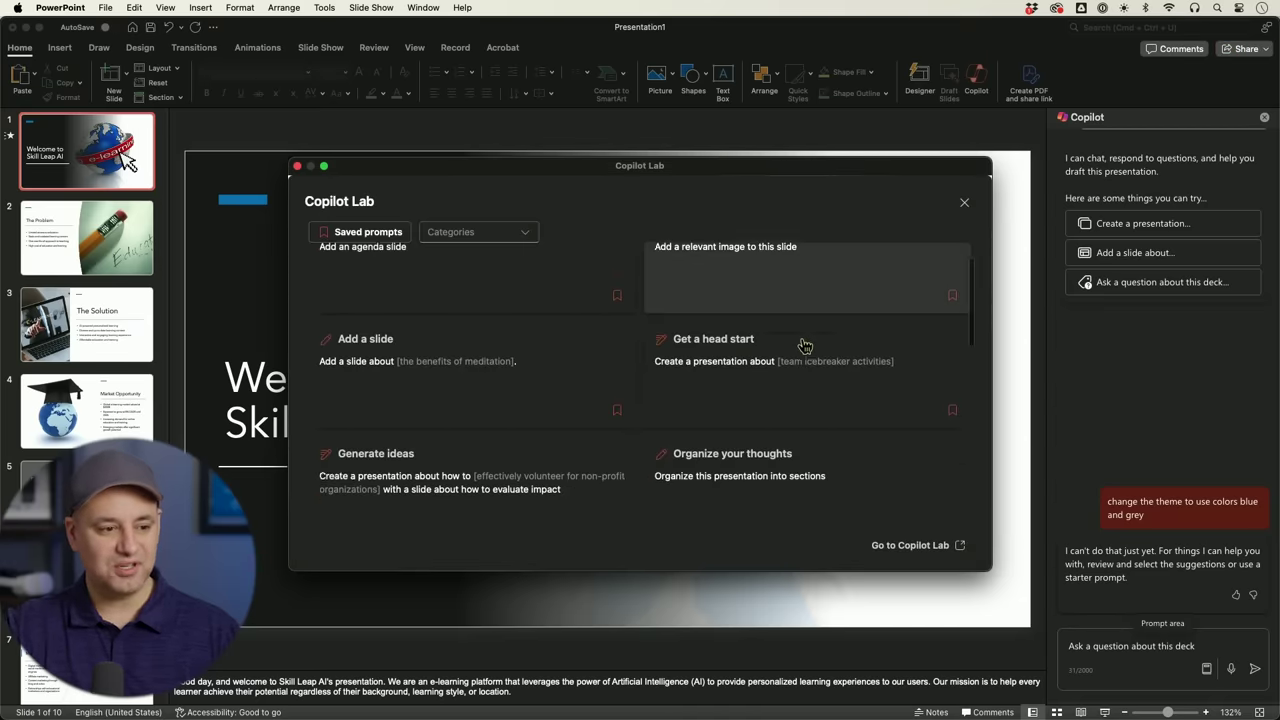
scroll(805, 346, up, 3)
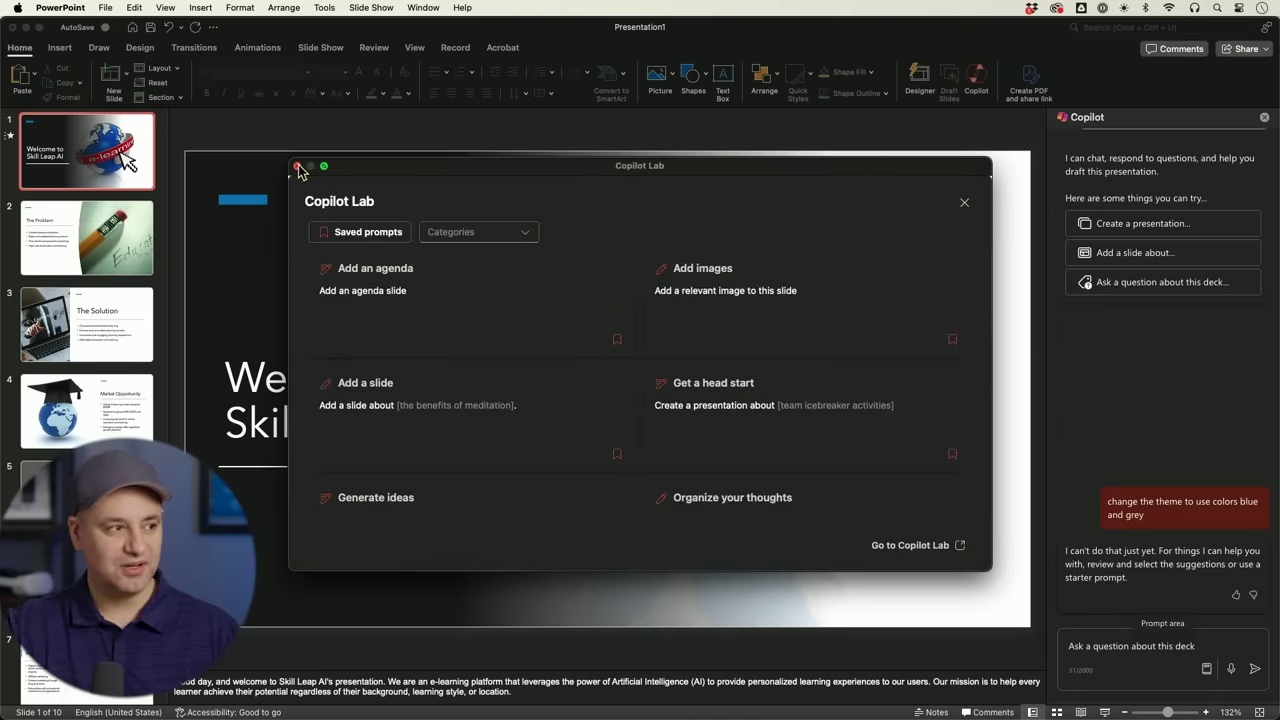
click(297, 166)
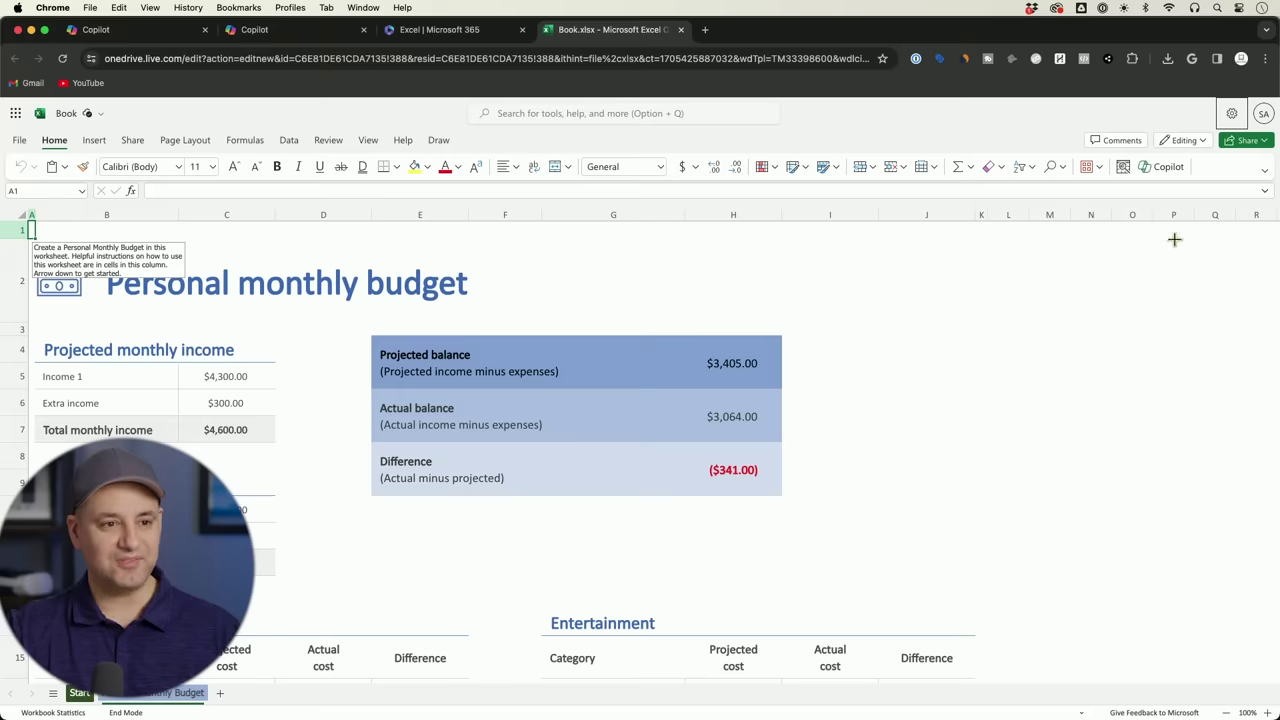
Step: Open Copilot in the Excel personal monthly budget workbook and select the entire Housing table including its header and subtotal rows
click(1164, 170)
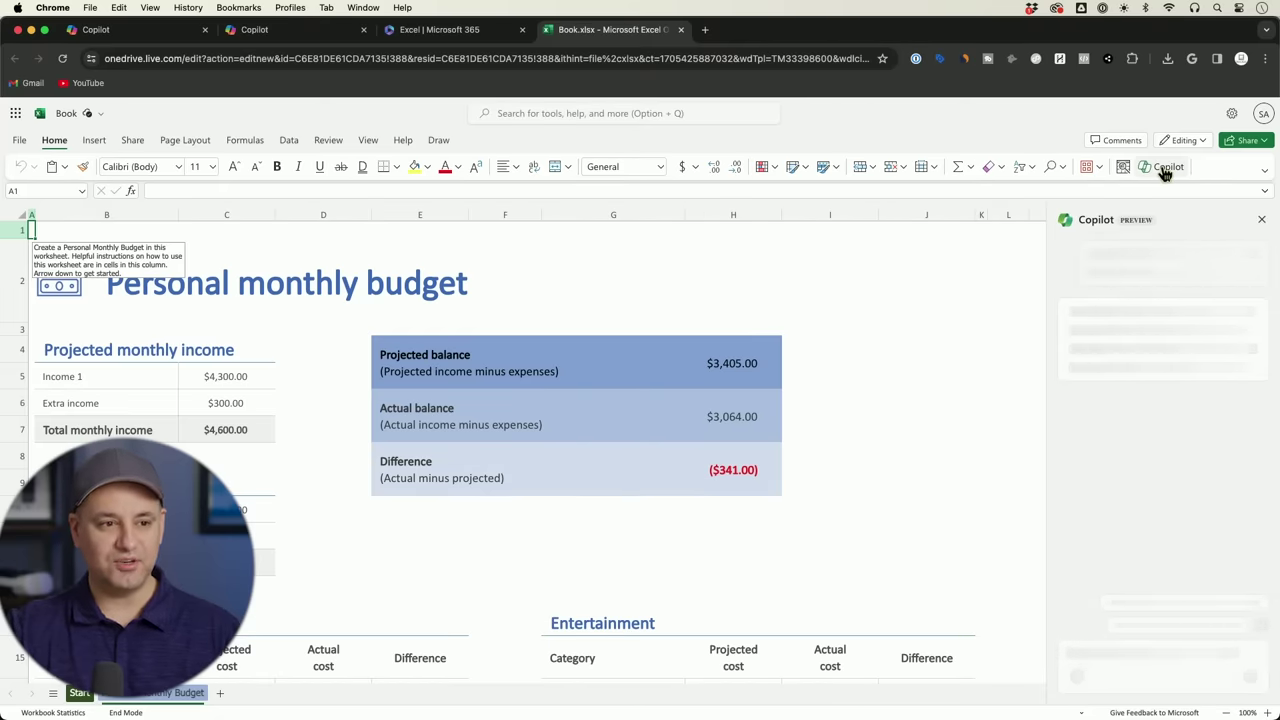
scroll(520, 409, down, 5)
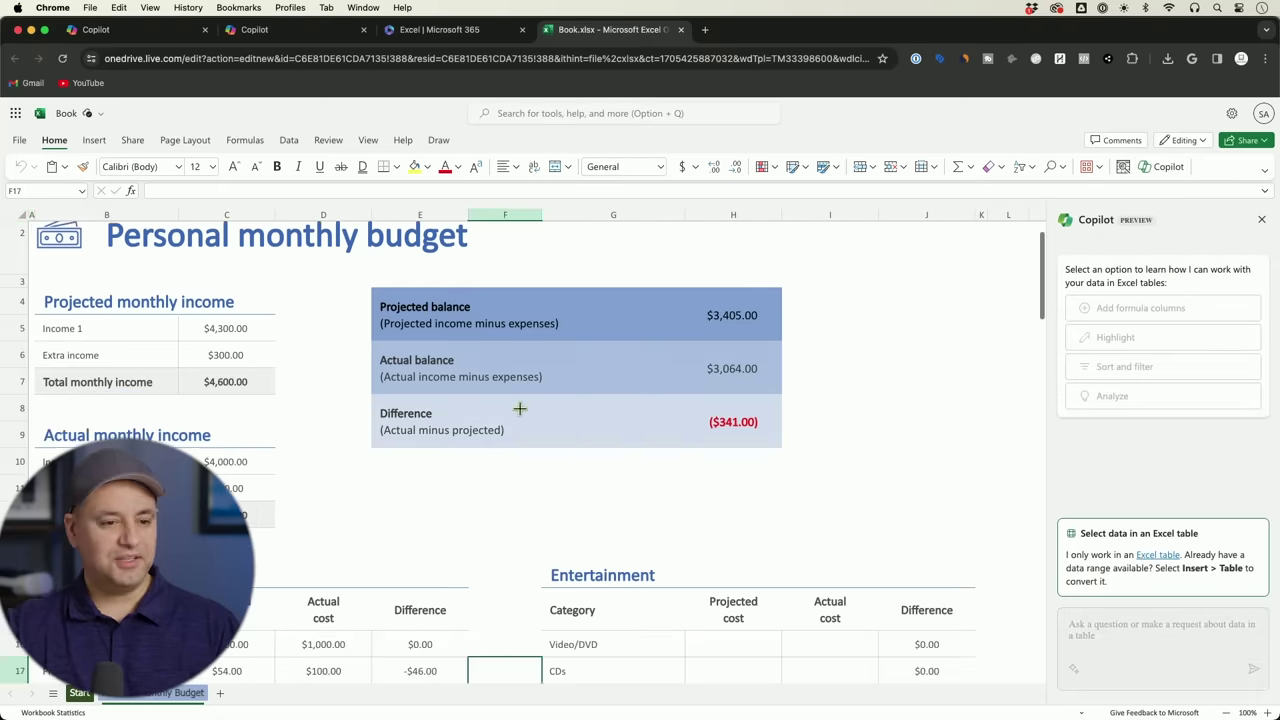
click(505, 509)
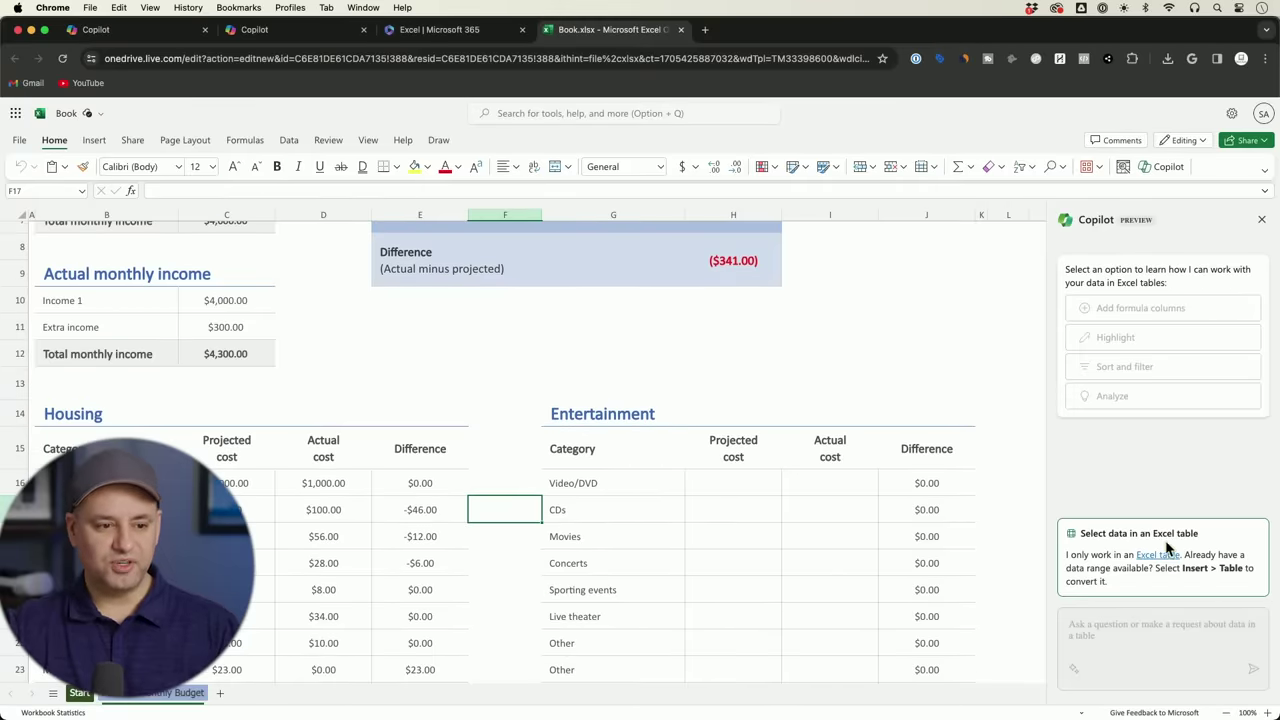
scroll(366, 478, down, 3)
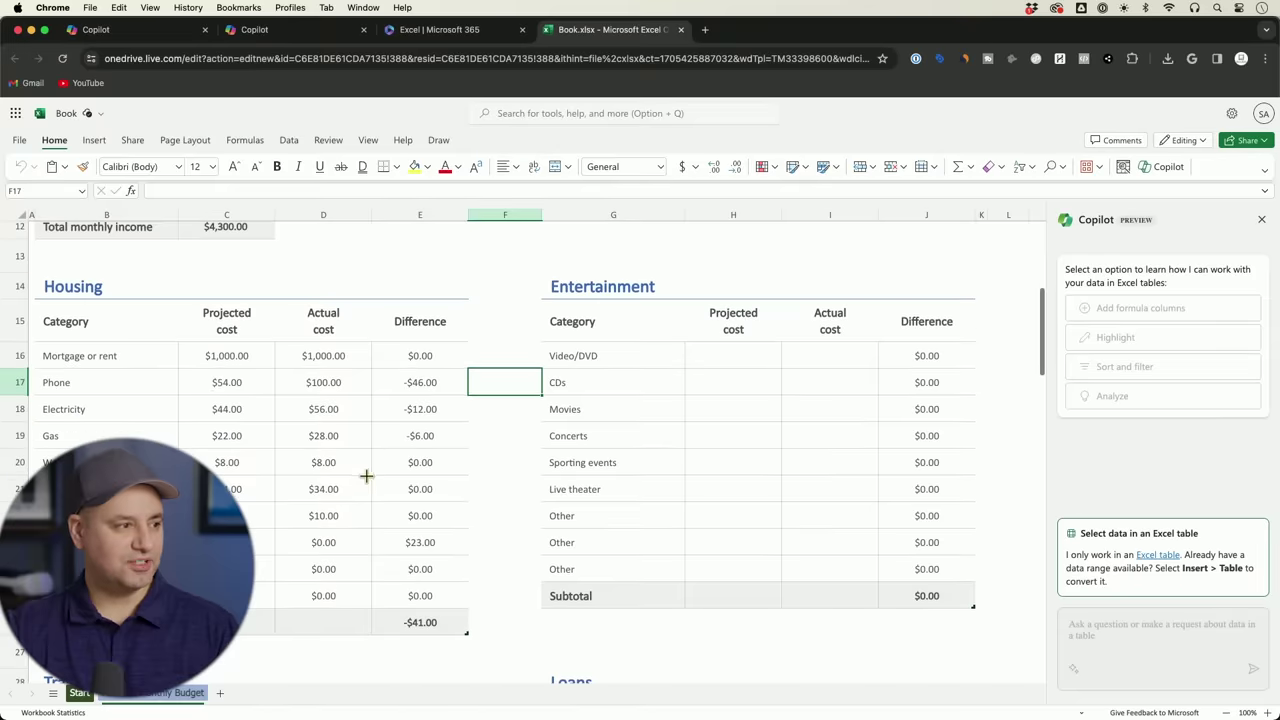
drag(80, 321, 423, 612)
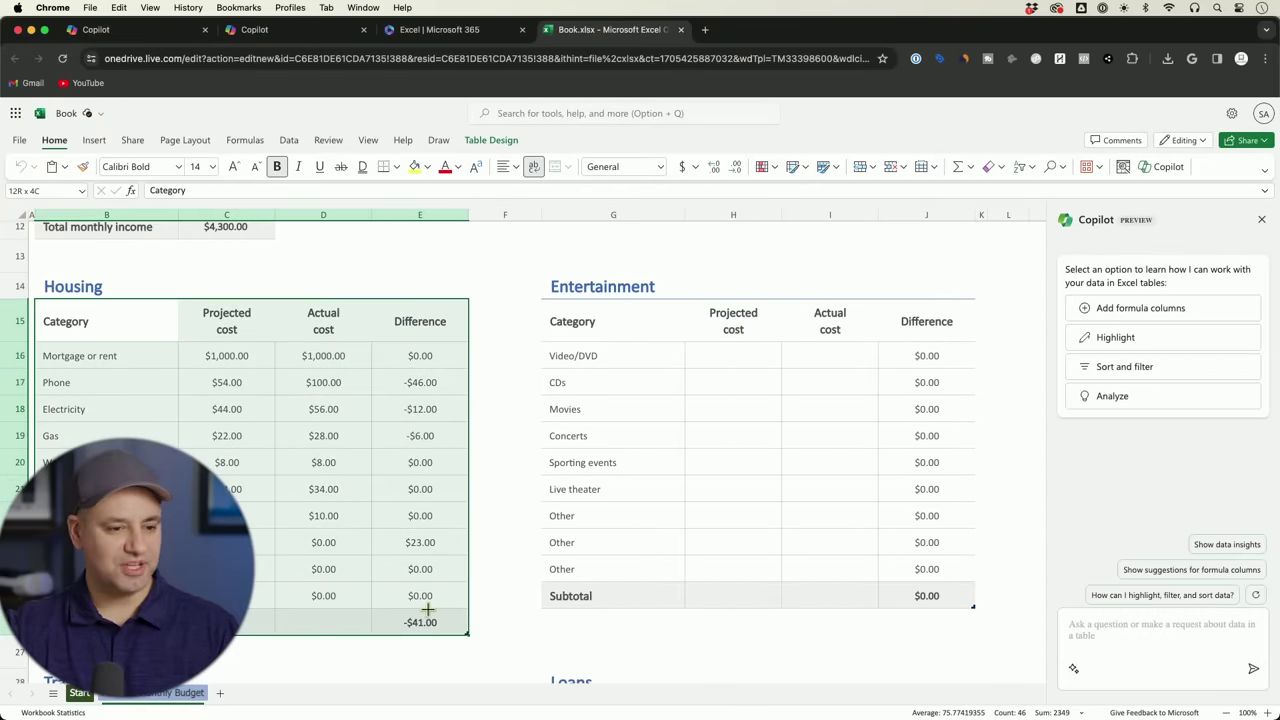
Step: Ask Copilot how to highlight, filter and sort the Housing data, and choose its suggestion to bold the first column
click(1220, 546)
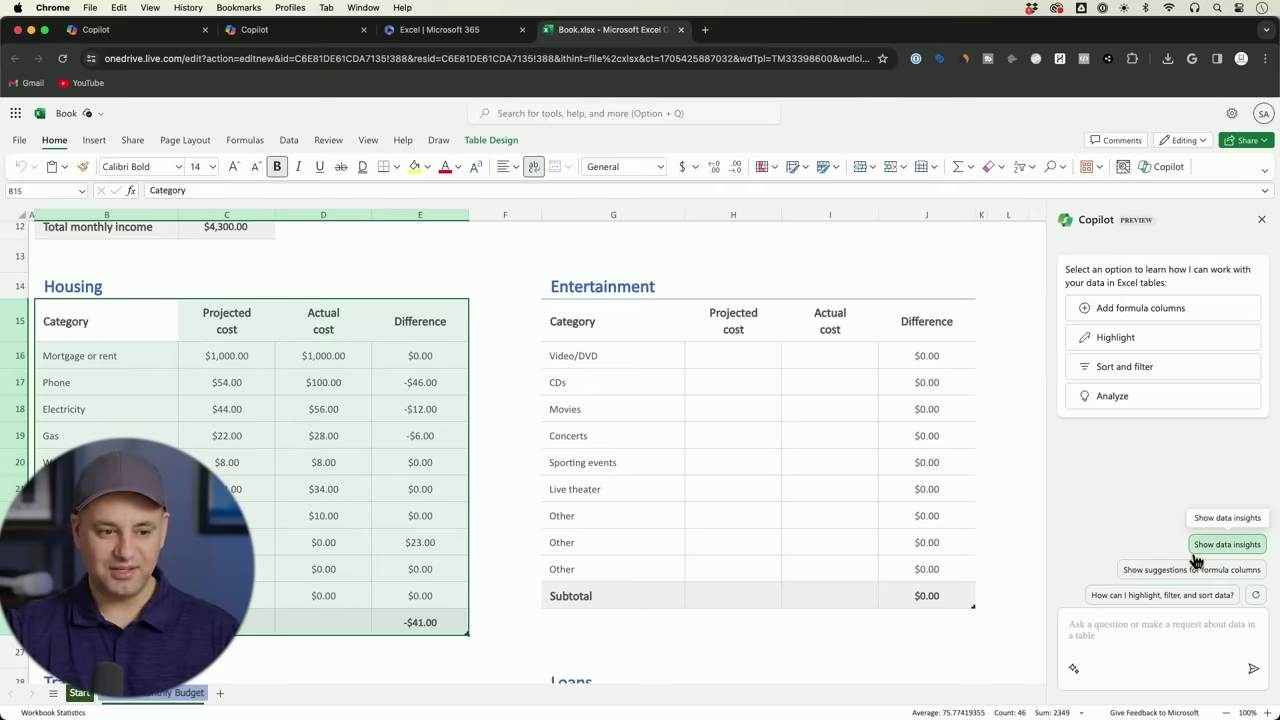
click(1200, 571)
click(1168, 600)
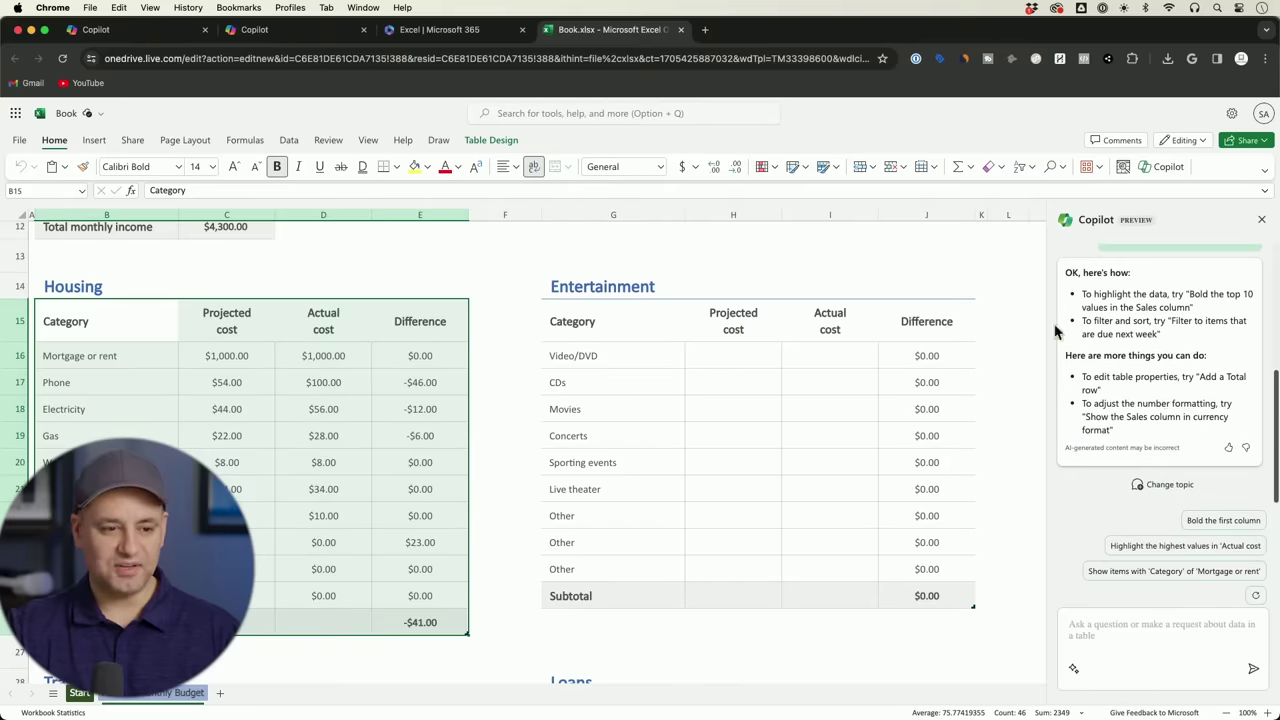
click(1215, 522)
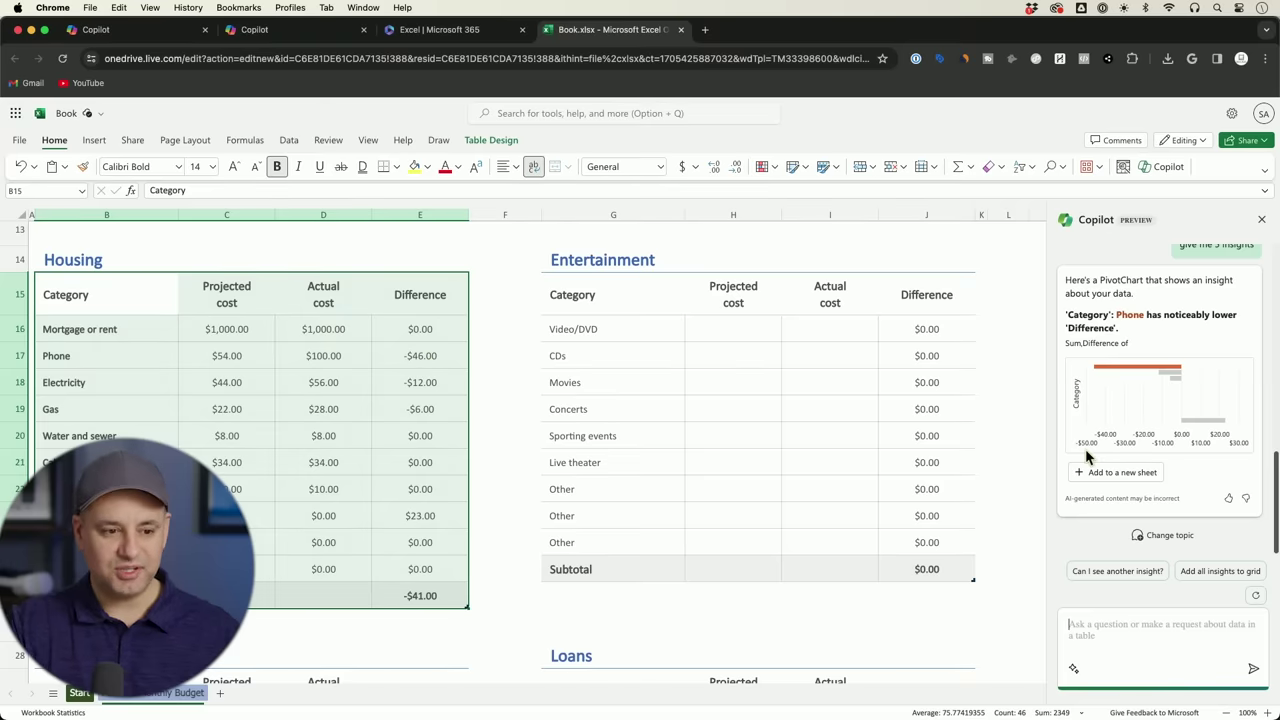
Step: Have Copilot add all its insights about the Housing data to the grid and look over the resulting charts
click(1220, 571)
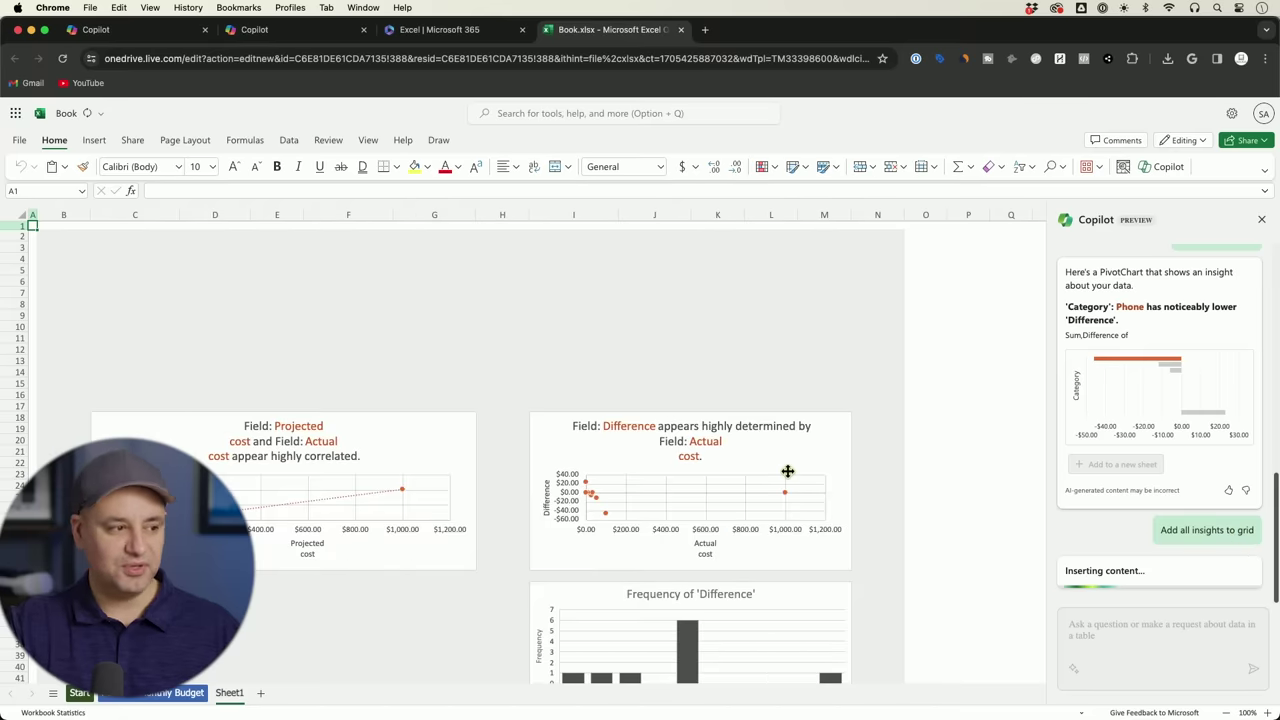
scroll(340, 332, up, 3)
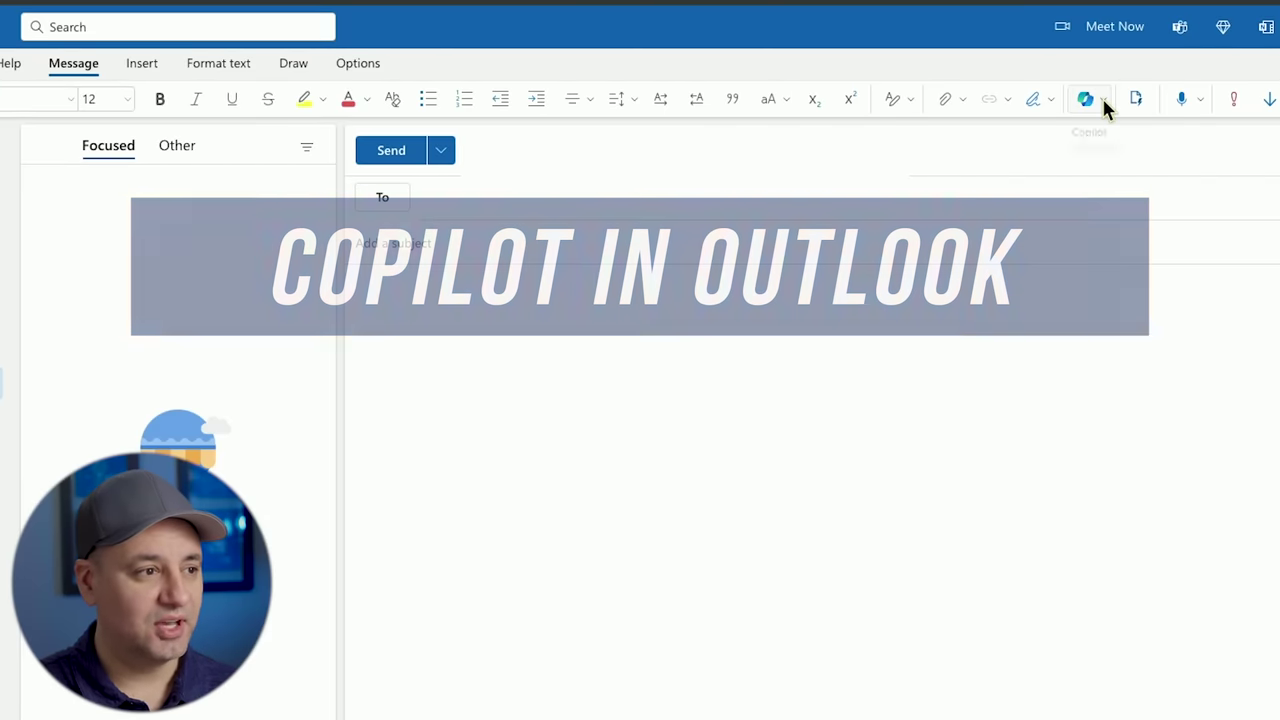
Step: Draft a new Outlook message with Copilot asking it to "write an email asking for feedback", and regenerate the draft
click(1101, 95)
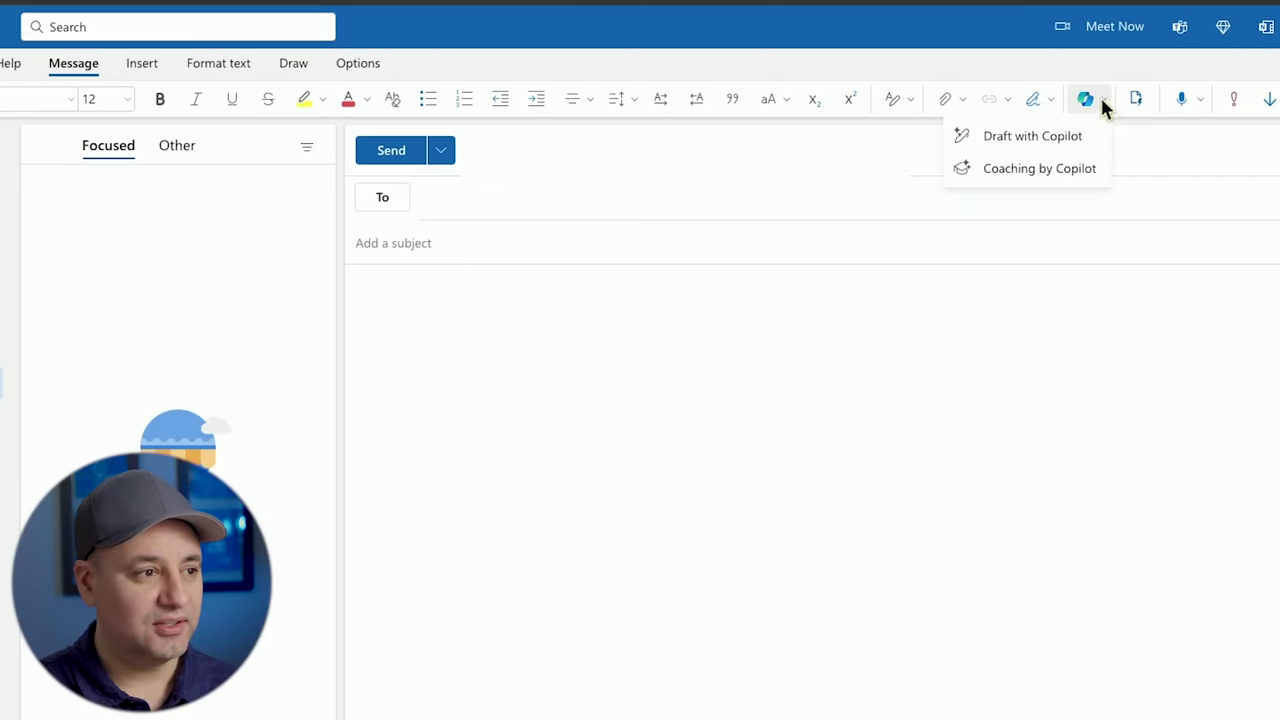
click(1046, 137)
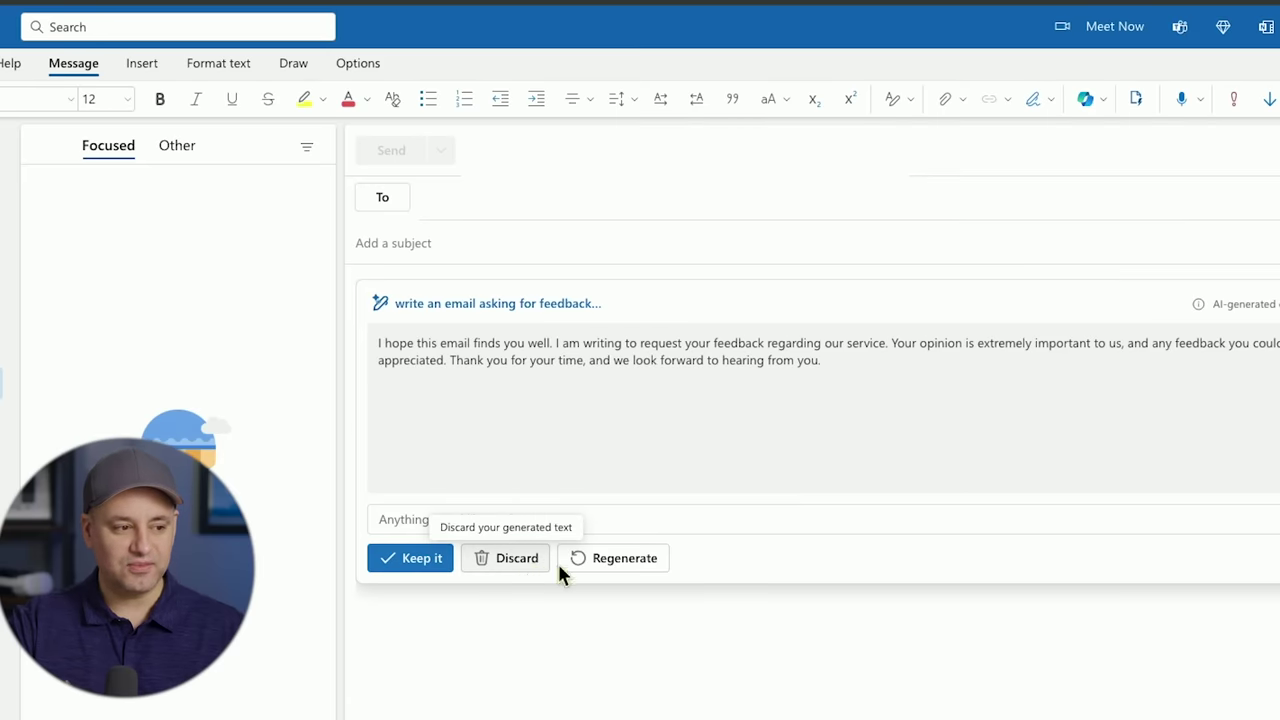
click(612, 566)
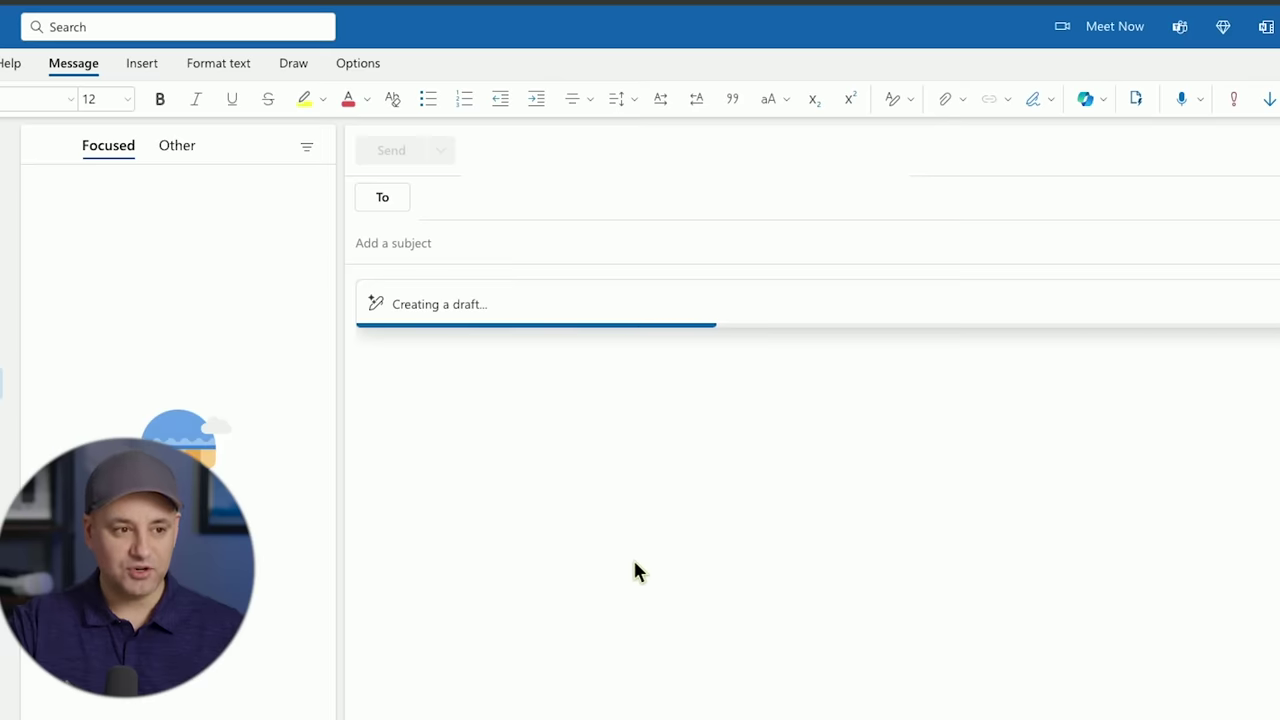
Step: Start Coaching by Copilot for the new email message
click(1103, 99)
click(1022, 170)
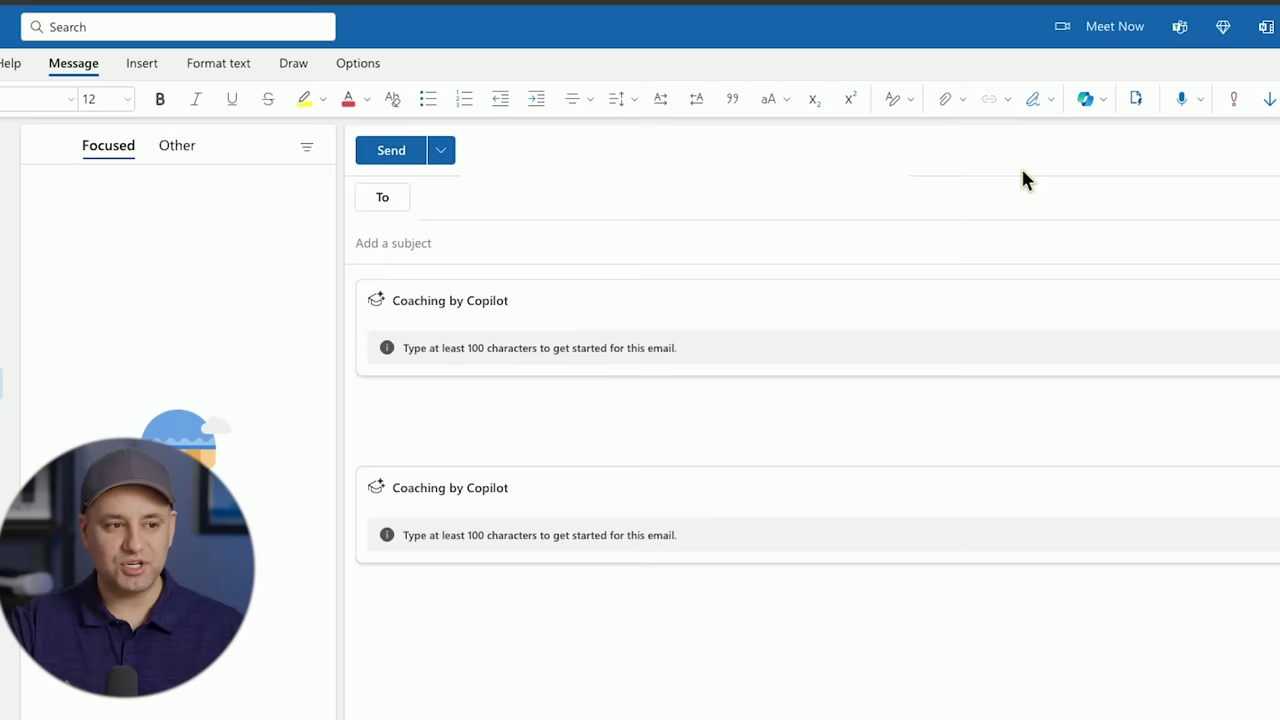